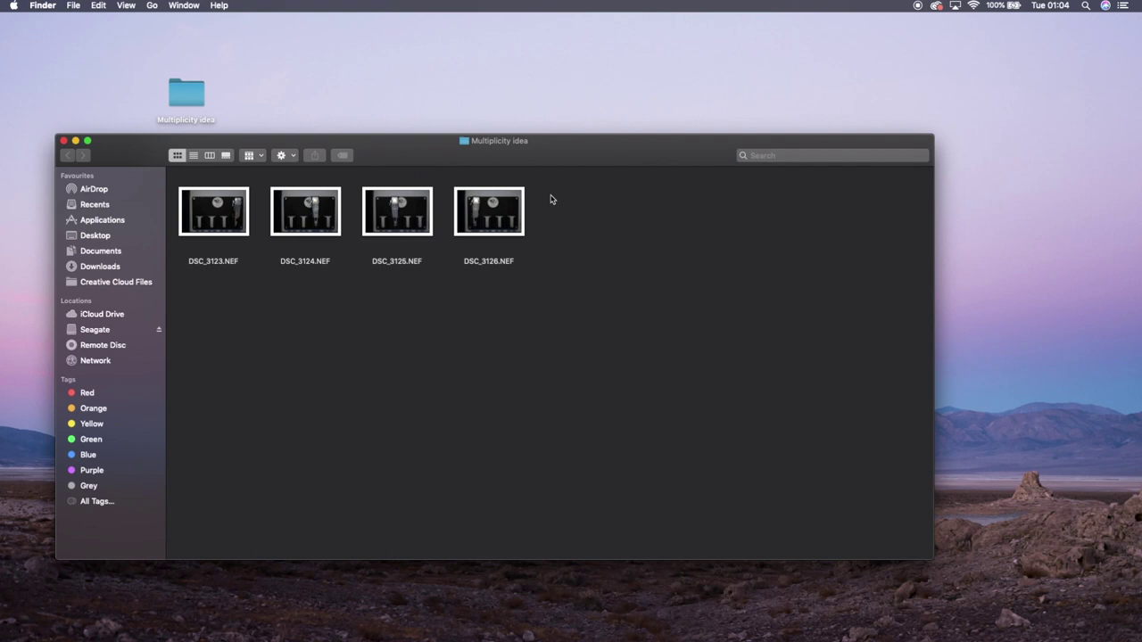
# Rename the photo DSC_3126.NEF, with the clipper in the first holder, as 1
pyautogui.moveTo(548, 196); pyautogui.dragTo(205, 280)
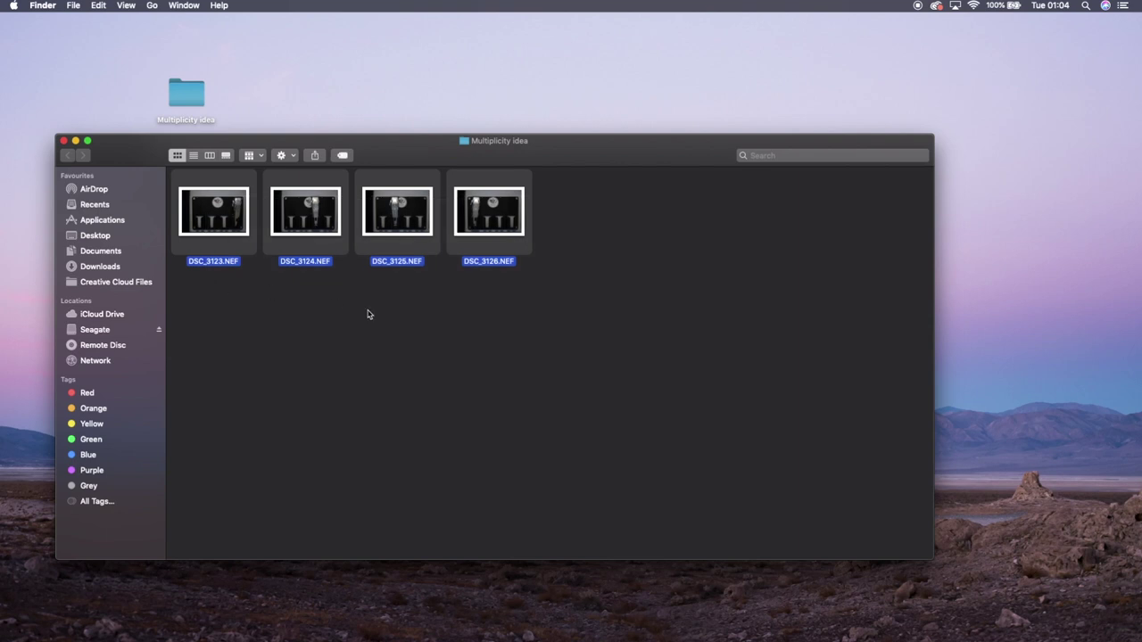
pyautogui.click(603, 235)
pyautogui.click(499, 212)
pyautogui.press('Return')
pyautogui.write('1')
pyautogui.press('Return')
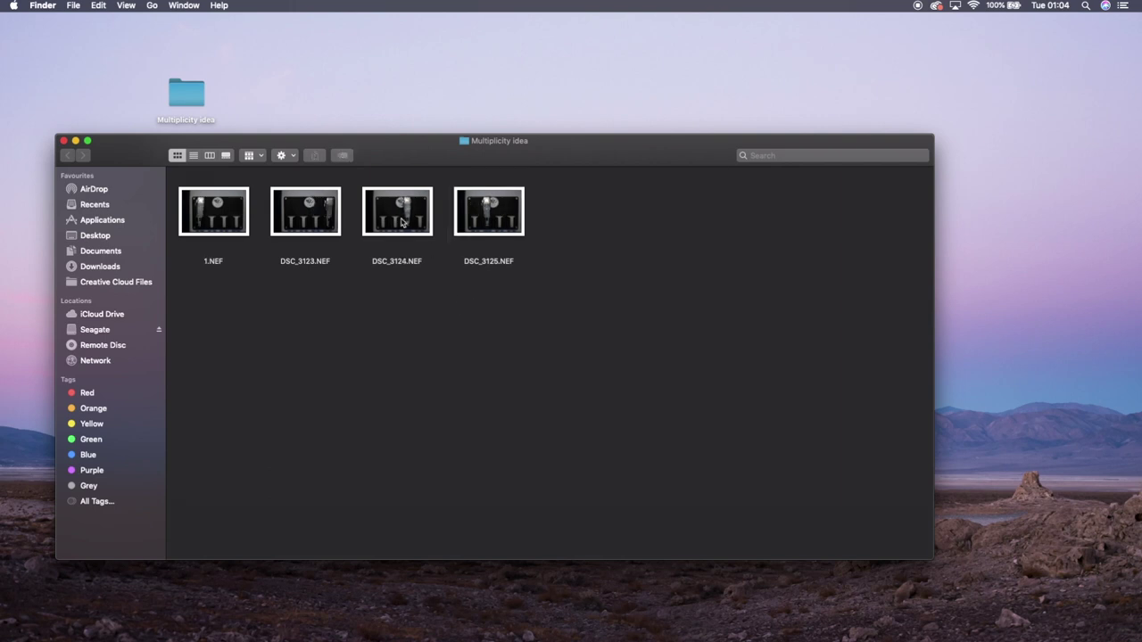
# Rename the photo DSC_3125.NEF, with the clipper in the second holder, as 2
pyautogui.click(513, 223)
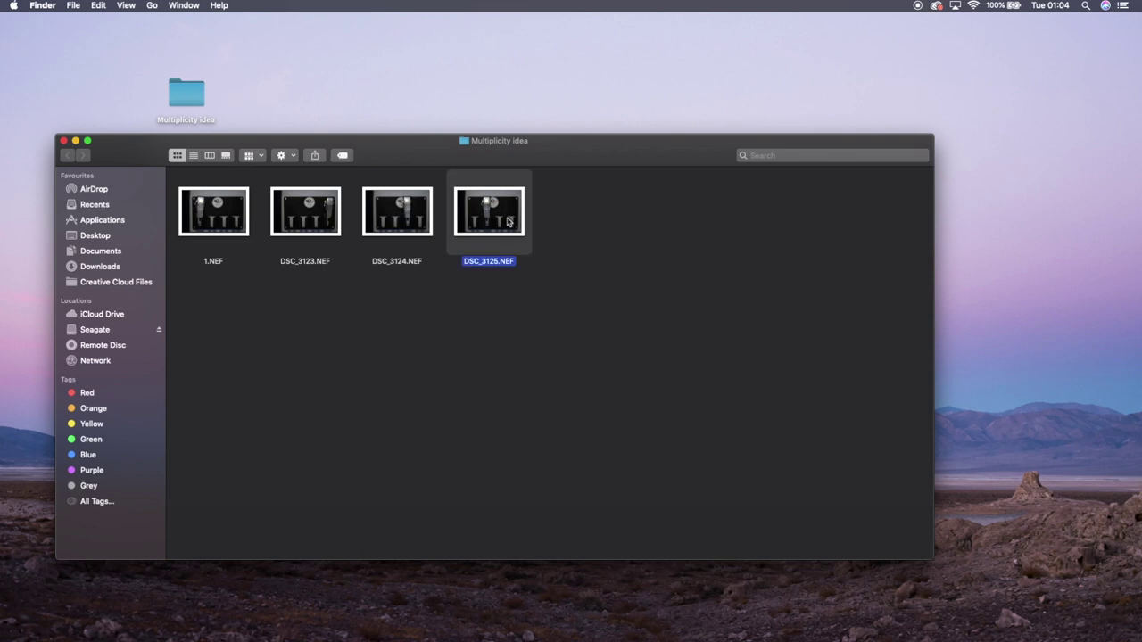
pyautogui.press('Return')
pyautogui.write('2')
pyautogui.press('Return')
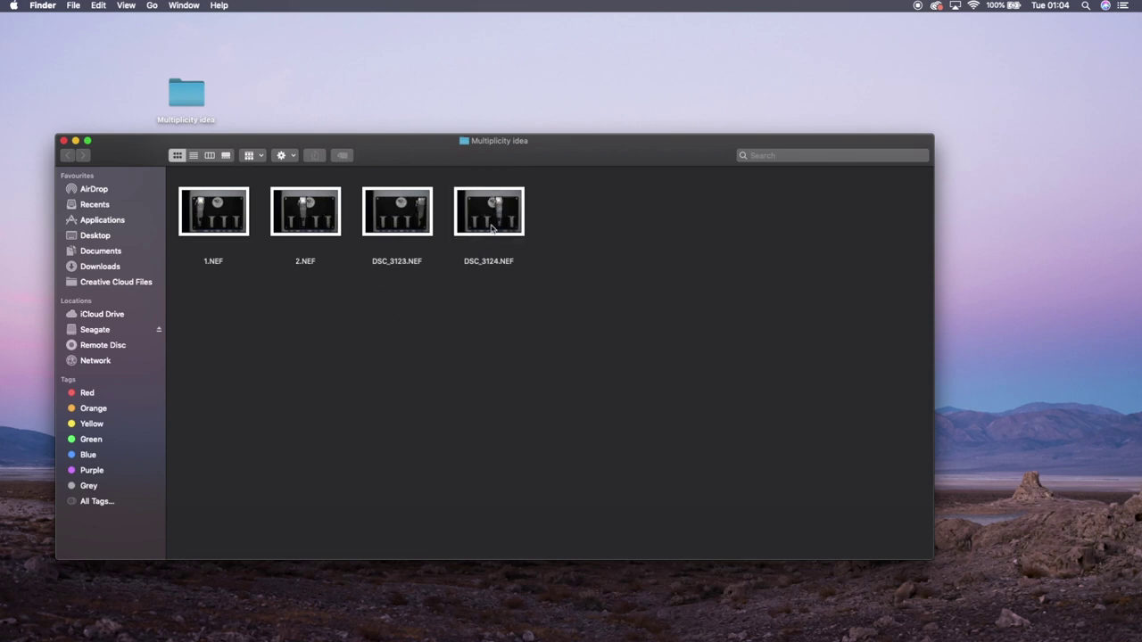
# Rename the photo DSC_3124.NEF, with the clipper in the third holder, as 3
pyautogui.click(489, 229)
pyautogui.press('Return')
pyautogui.write('3')
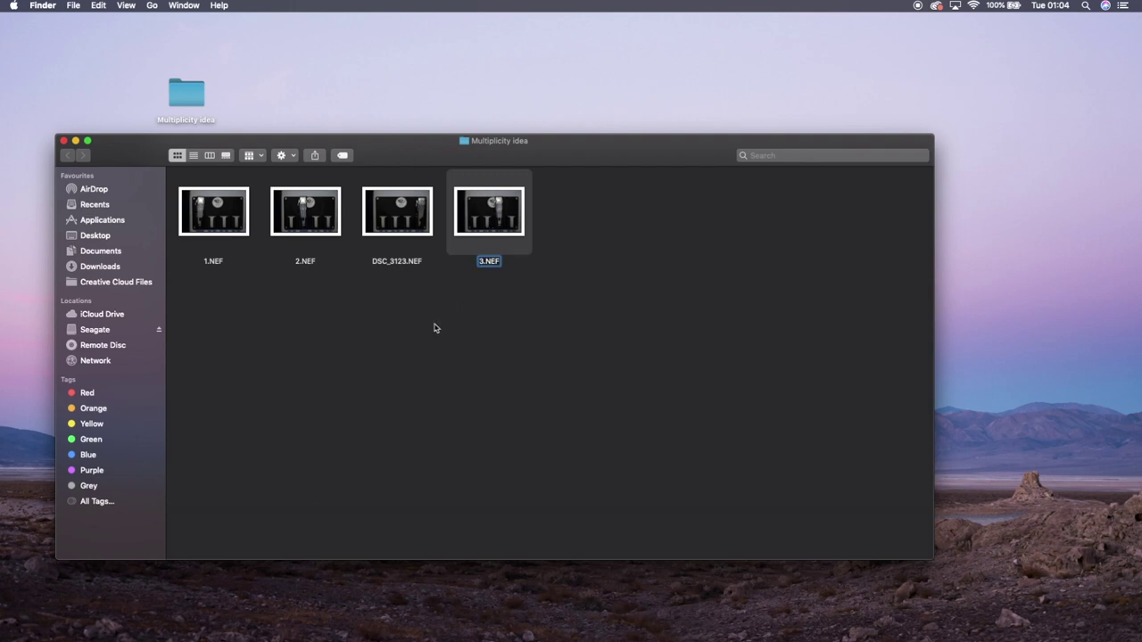
pyautogui.press('Return')
# Rename the photo DSC_3123.NEF, with the clipper in the fourth holder, as 4
pyautogui.click(409, 228)
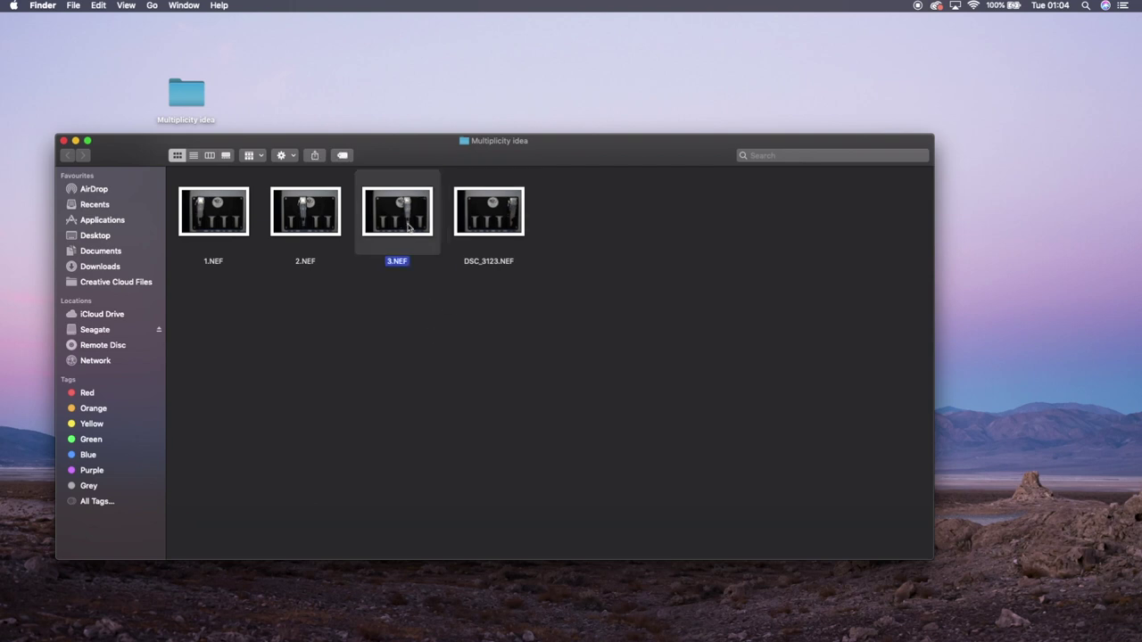
pyautogui.click(473, 221)
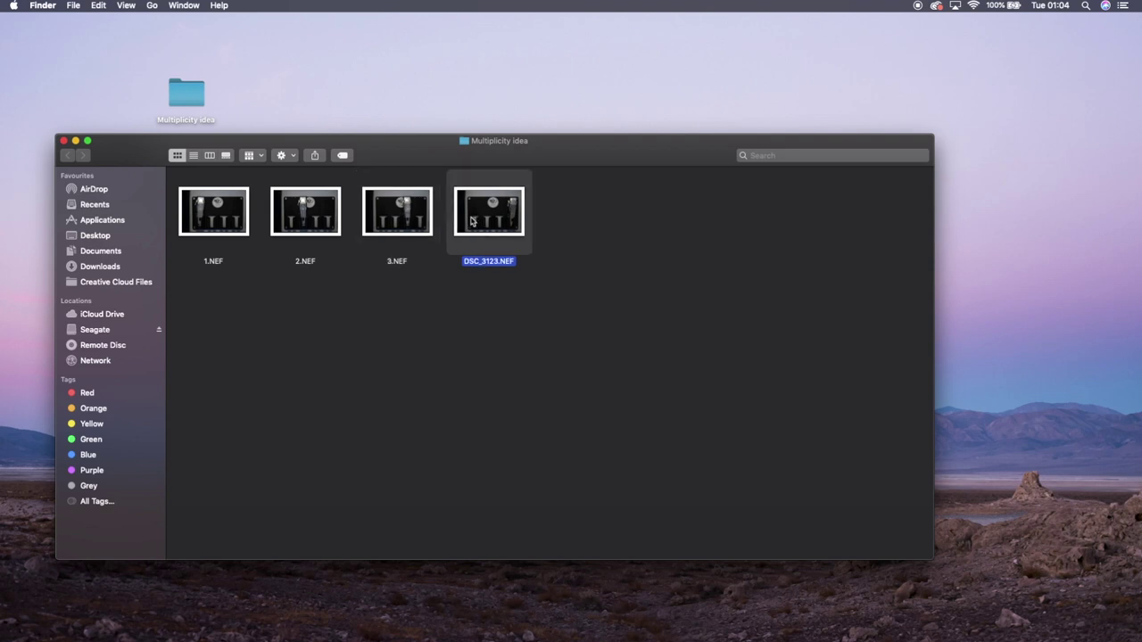
pyautogui.press('Return')
pyautogui.write('4')
pyautogui.press('Return')
pyautogui.click(423, 341)
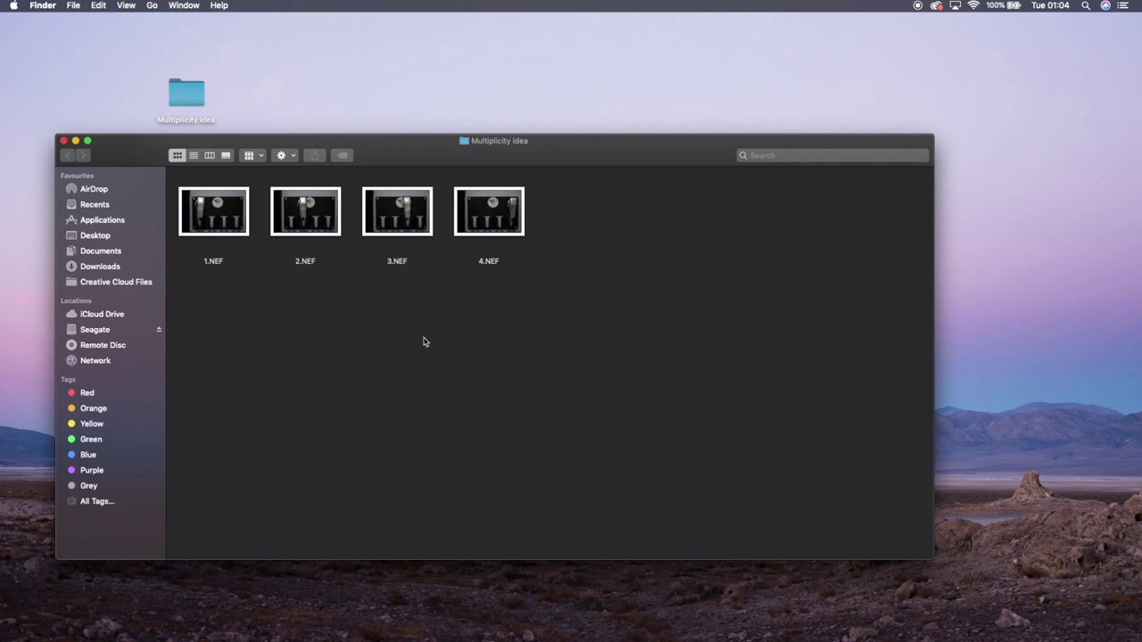
# Open all four numbered NEF photos together in Affinity Photo and resize its window
pyautogui.moveTo(560, 208); pyautogui.dragTo(219, 285)
pyautogui.rightClick(217, 218)
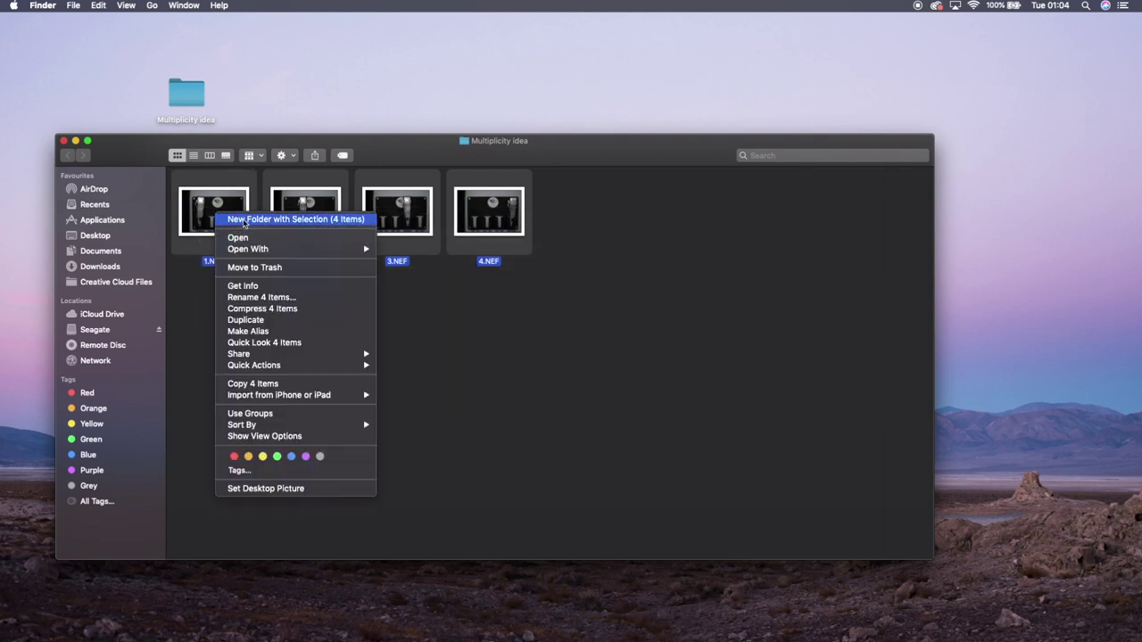
pyautogui.moveTo(290, 253)
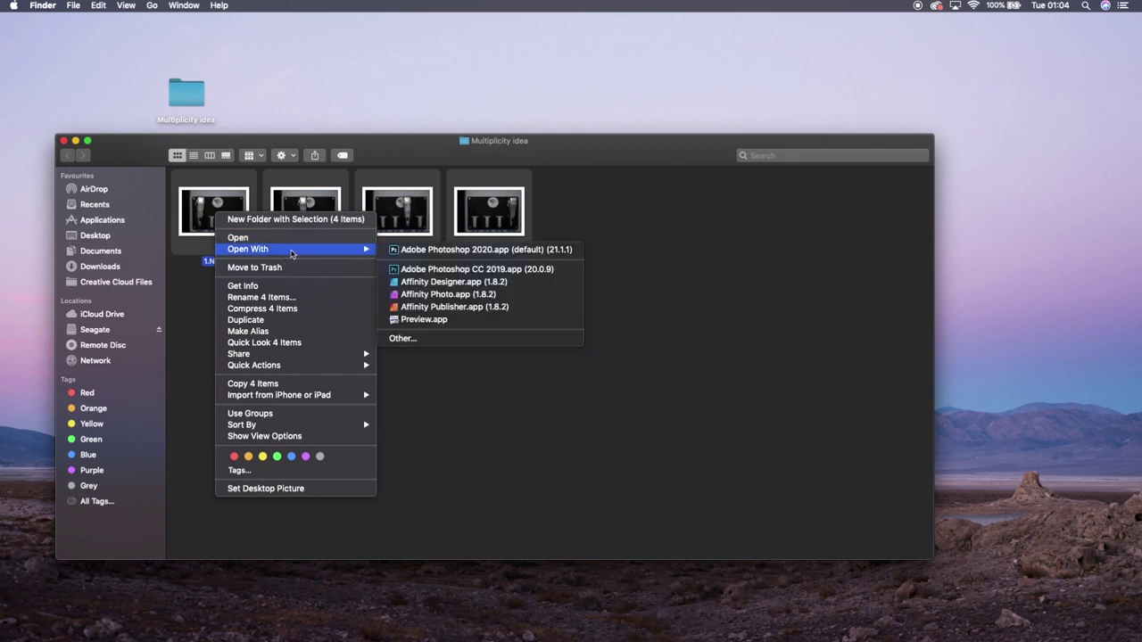
pyautogui.click(427, 294)
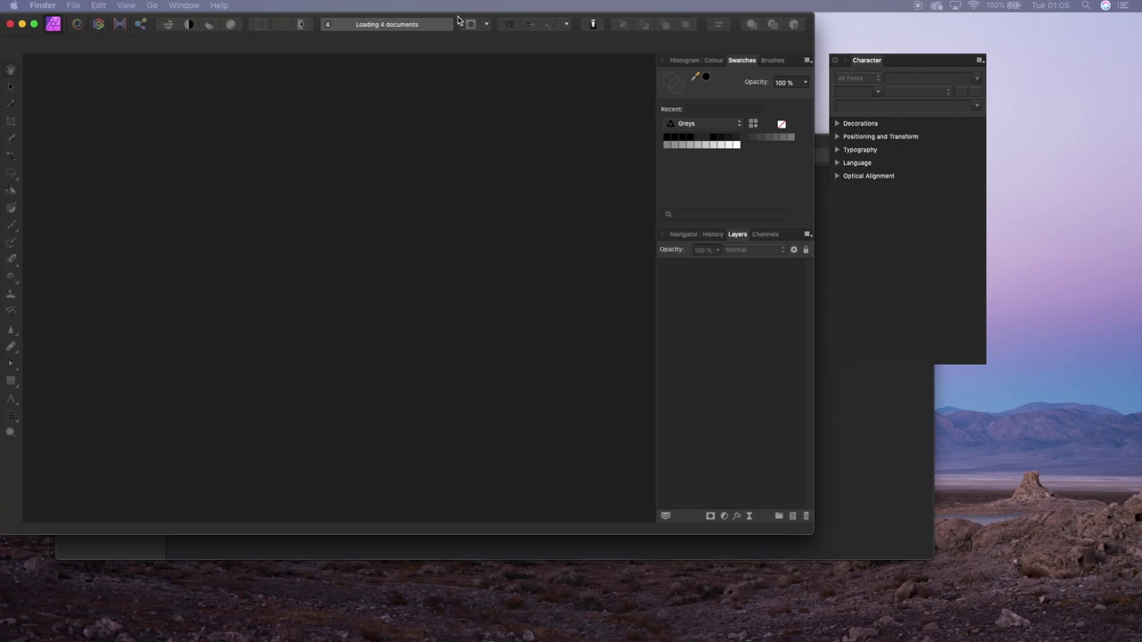
pyautogui.moveTo(818, 533); pyautogui.dragTo(615, 426)
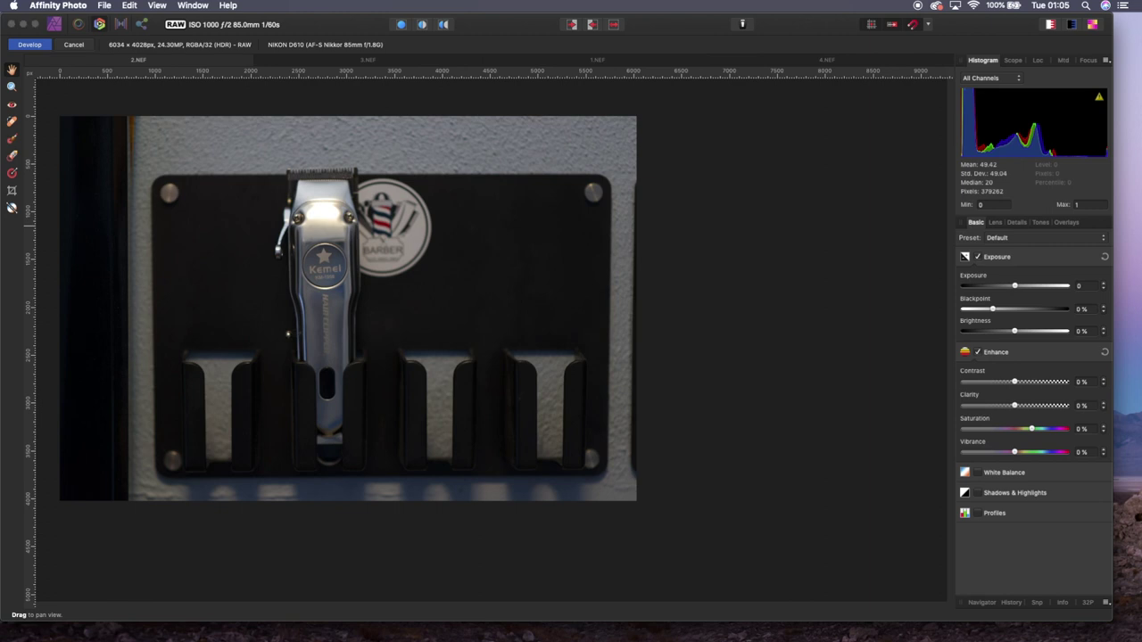
# Look through the four opened RAW photos and compare the clipper's position in each
pyautogui.click(678, 470)
pyautogui.hscroll(-5, 761, 166)
pyautogui.scroll(2, 761, 166)
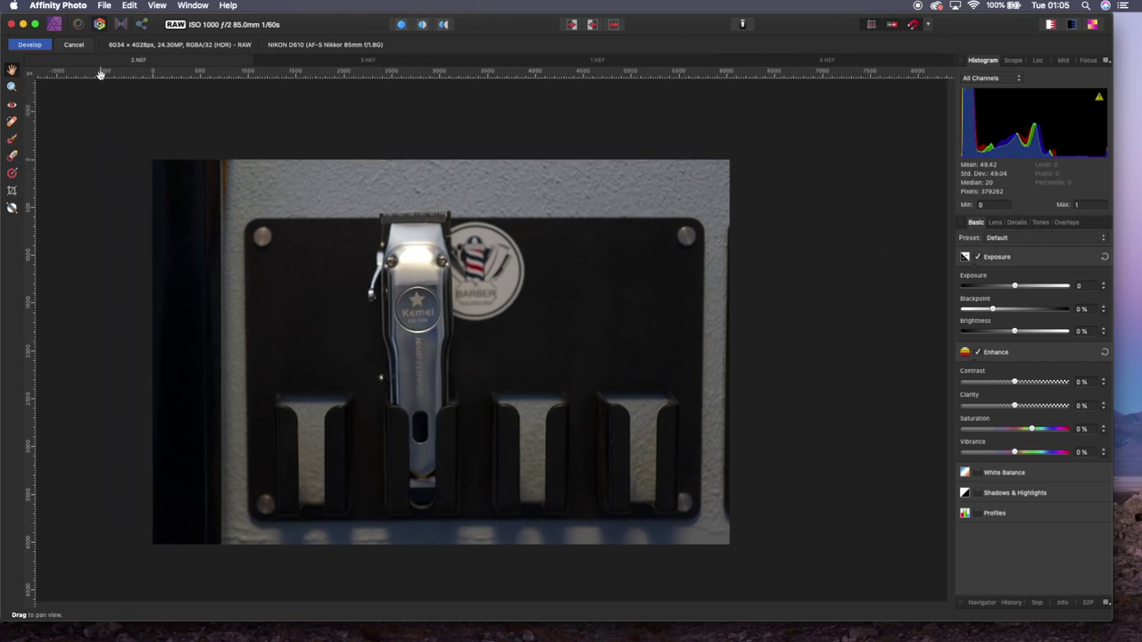
pyautogui.click(319, 62)
pyautogui.click(628, 65)
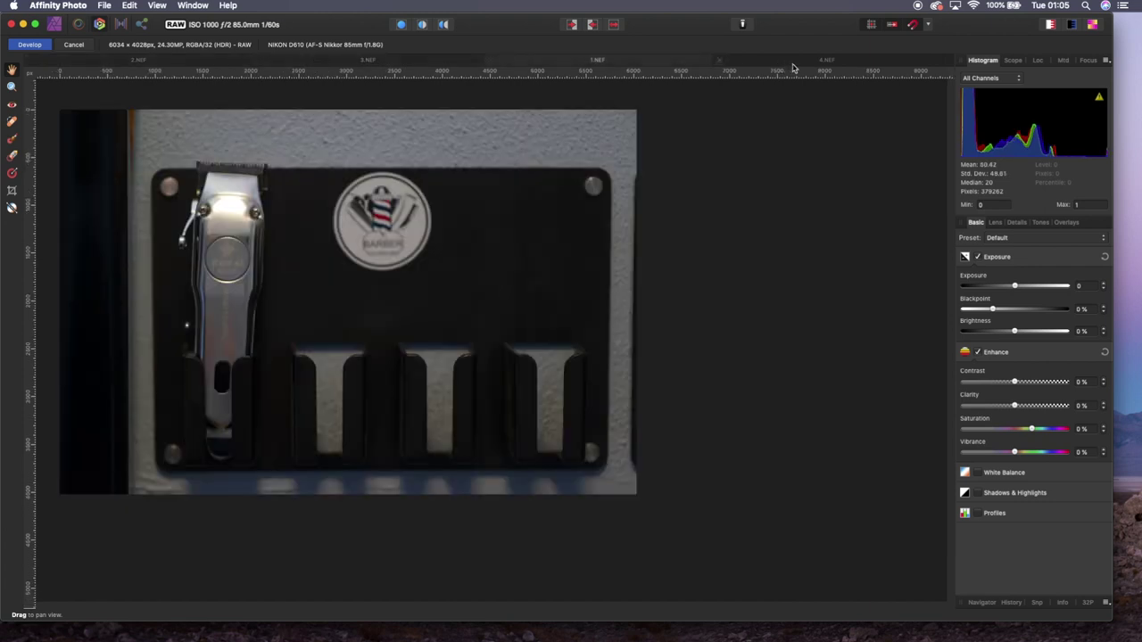
pyautogui.click(792, 66)
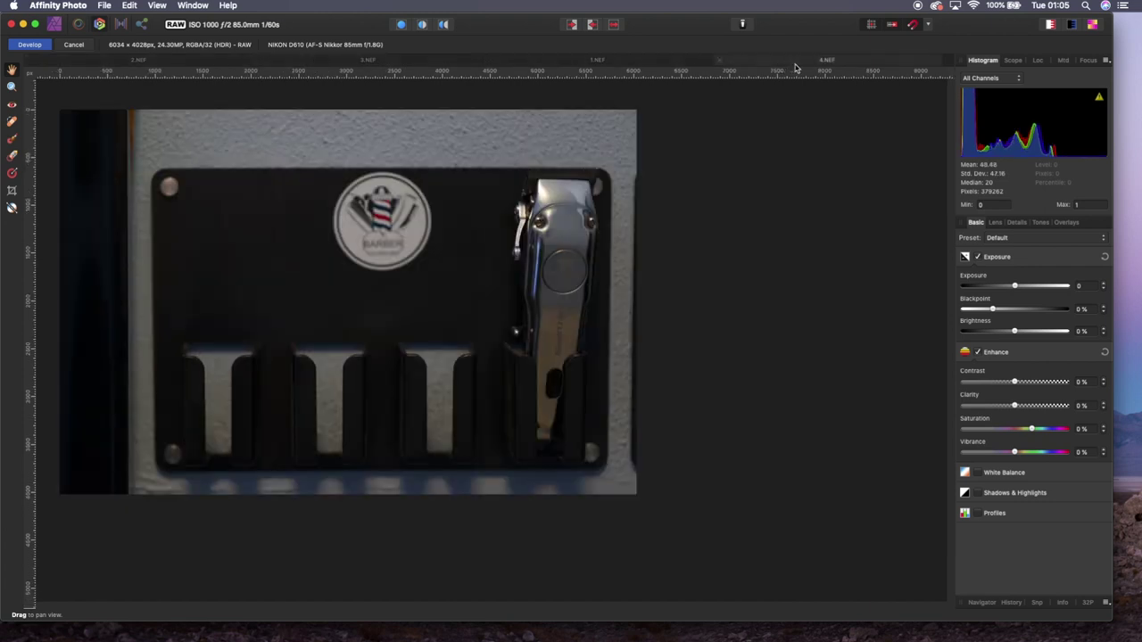
pyautogui.click(587, 62)
pyautogui.click(357, 66)
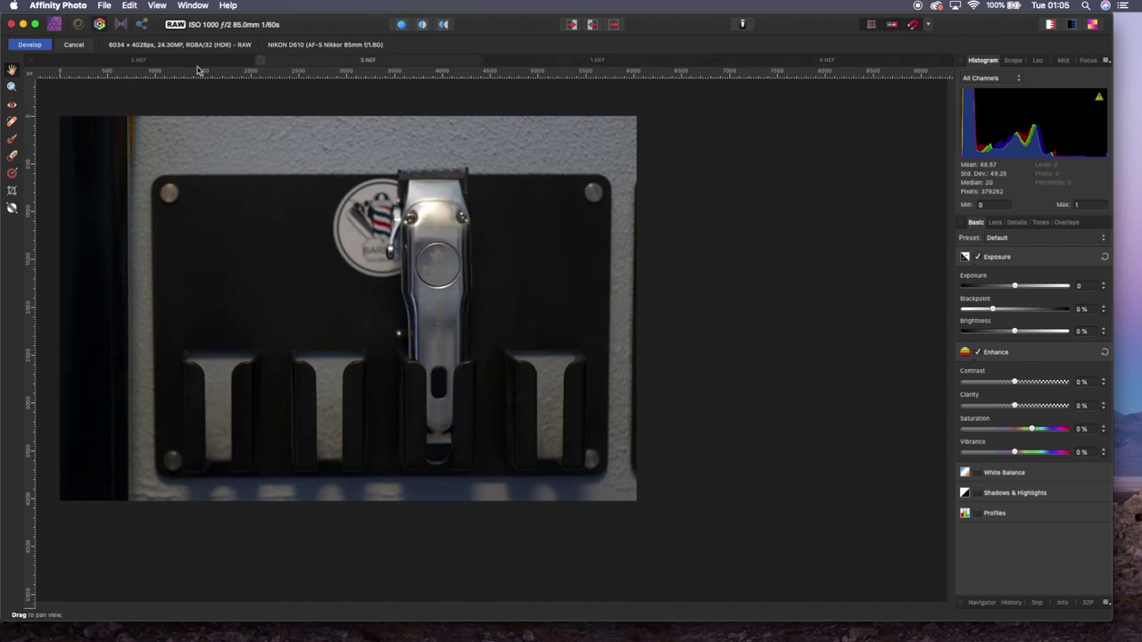
pyautogui.click(183, 65)
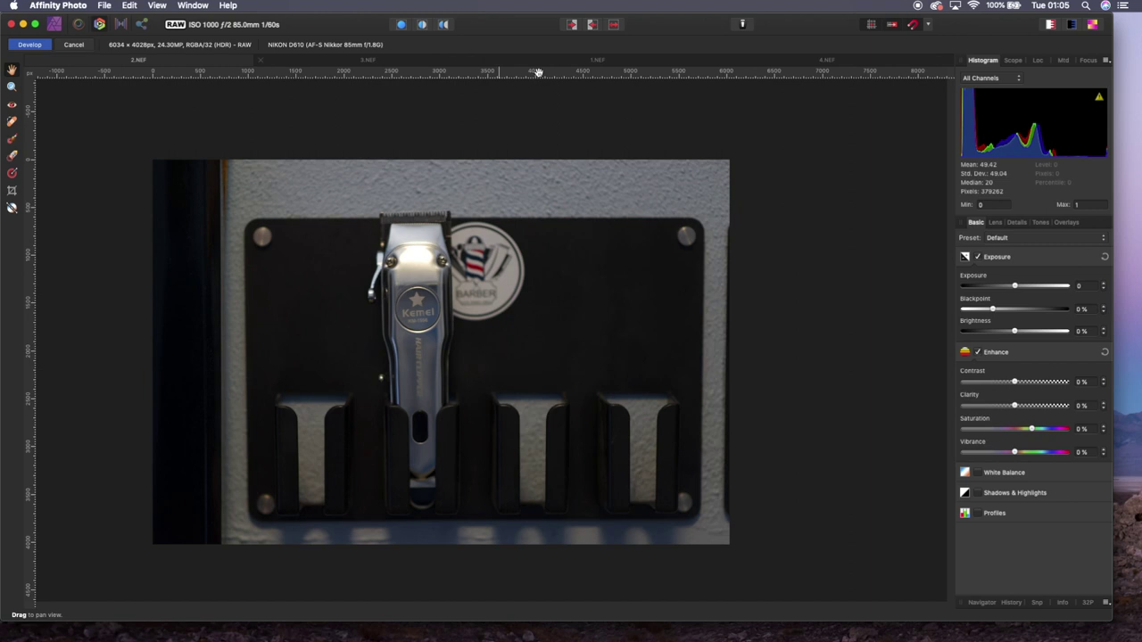
# On 1.NEF, set Exposure to 0,203, Brightness to -8%, Contrast to 12% and Clarity to 28%, and enable White Balance with Temperature 3419 K
pyautogui.click(606, 67)
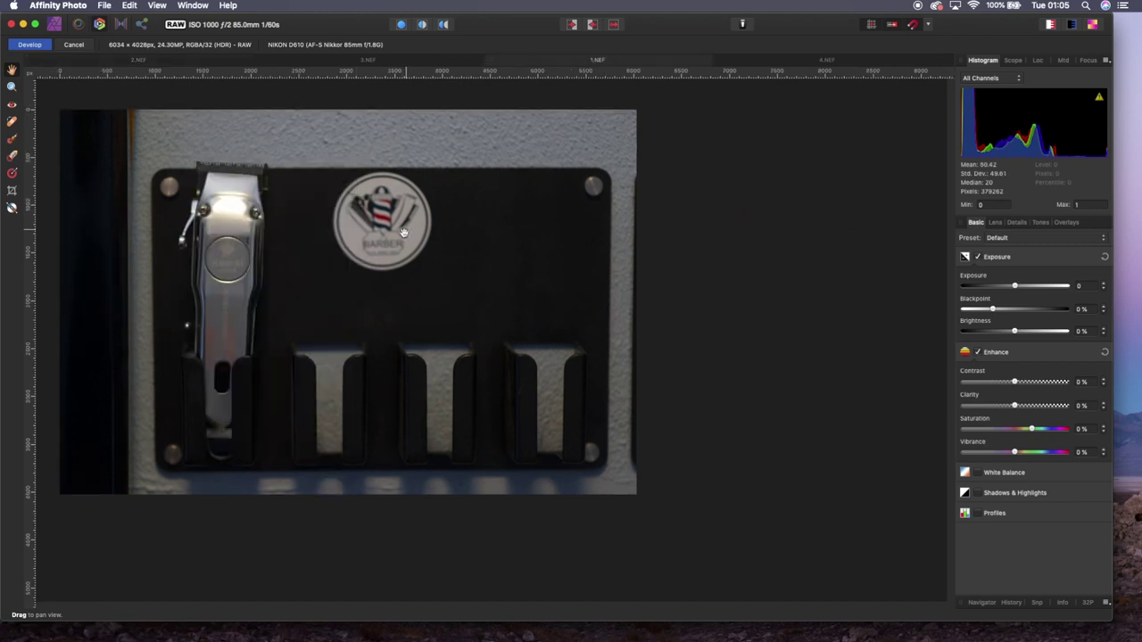
pyautogui.hscroll(-5, 403, 252)
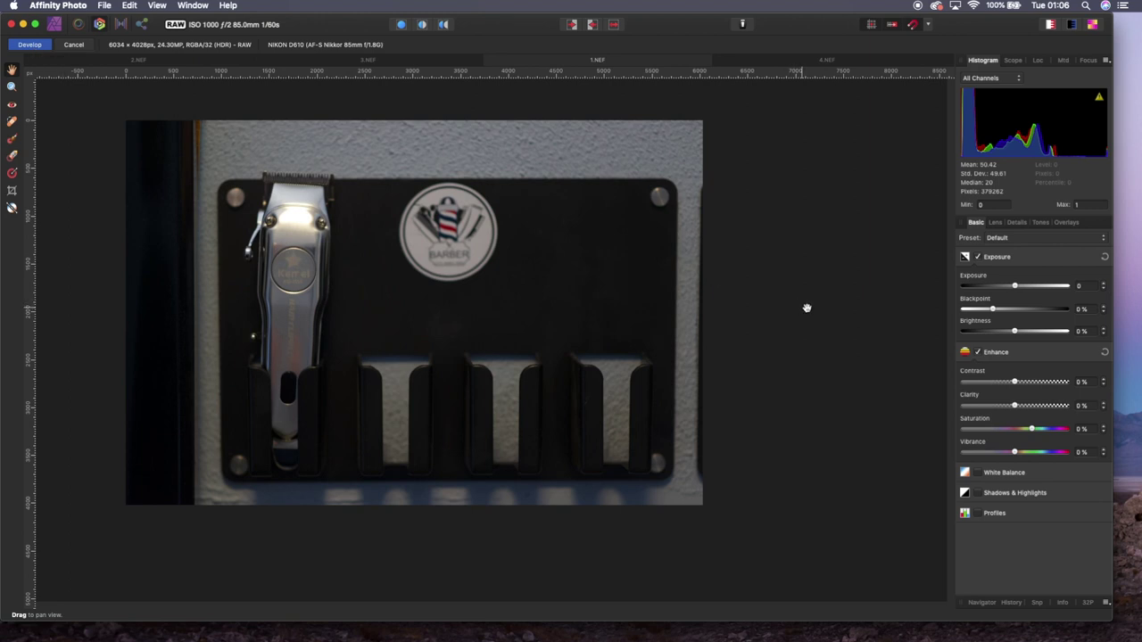
pyautogui.moveTo(1014, 286)
pyautogui.mouseDown()
pyautogui.moveTo(995, 286)
pyautogui.moveTo(1015, 286)
pyautogui.mouseUp()
pyautogui.moveTo(1015, 382); pyautogui.dragTo(1028, 403)
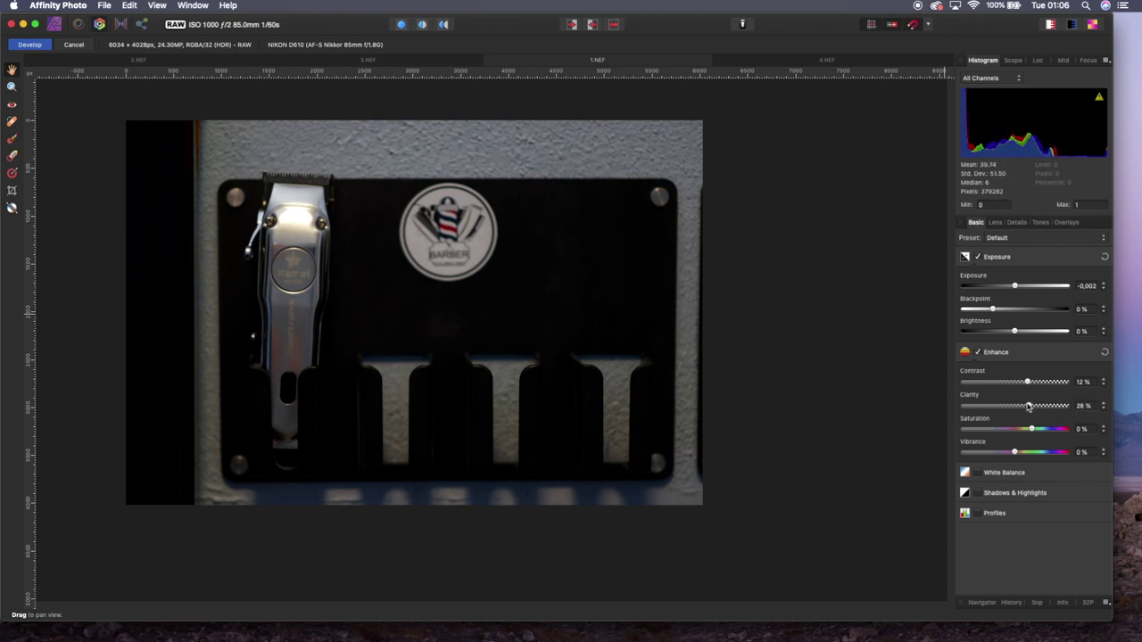
pyautogui.moveTo(1014, 285); pyautogui.dragTo(1016, 286)
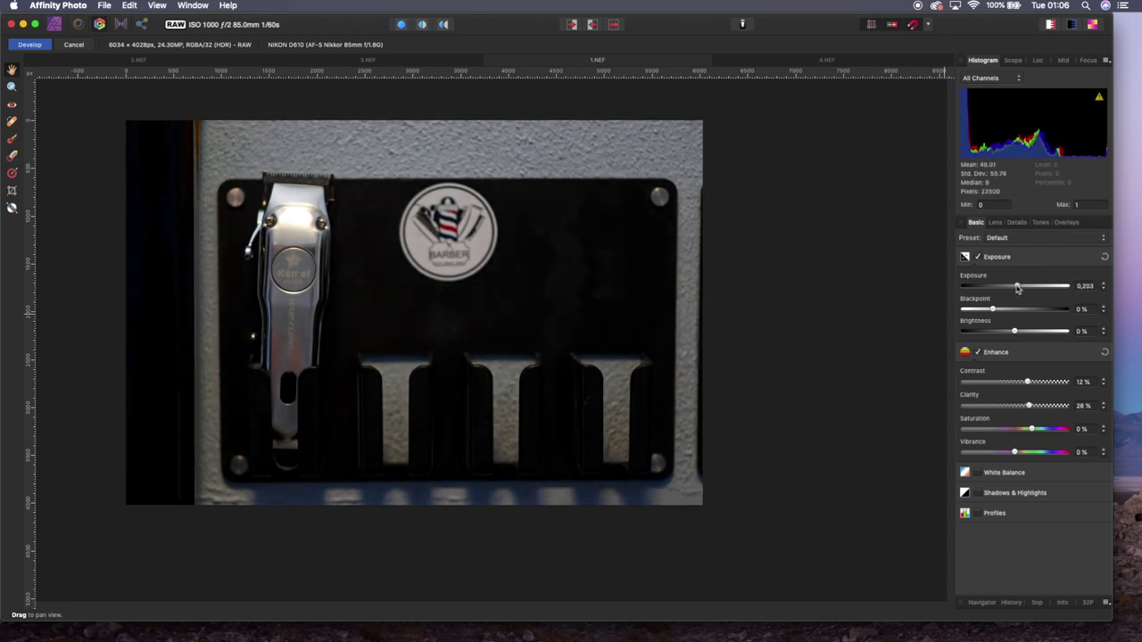
pyautogui.moveTo(1014, 332); pyautogui.dragTo(999, 332)
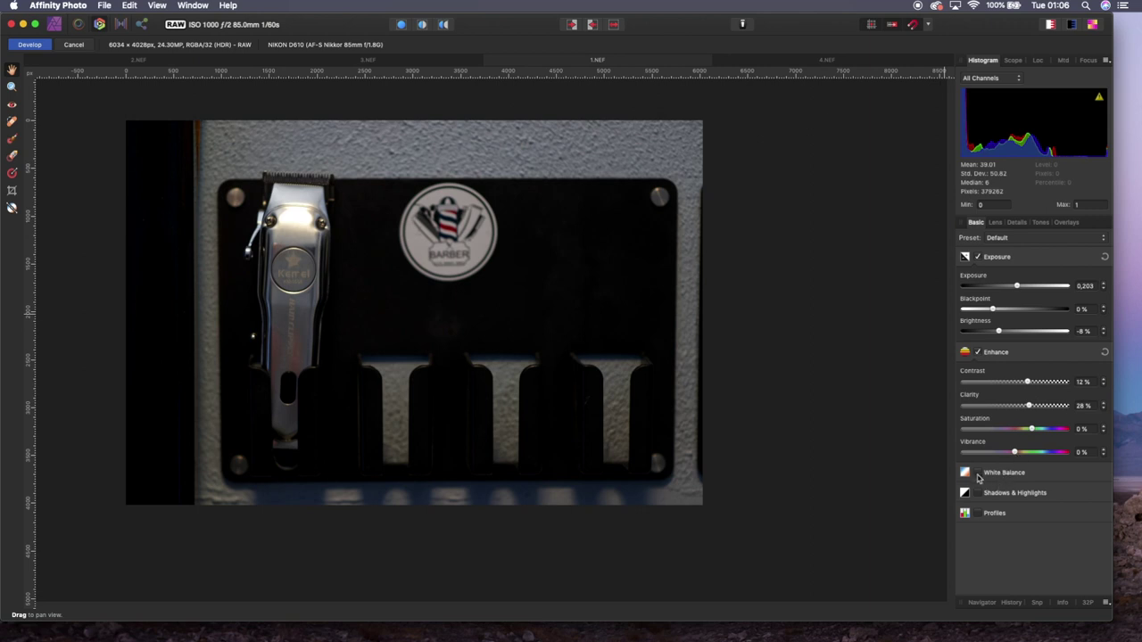
pyautogui.click(979, 473)
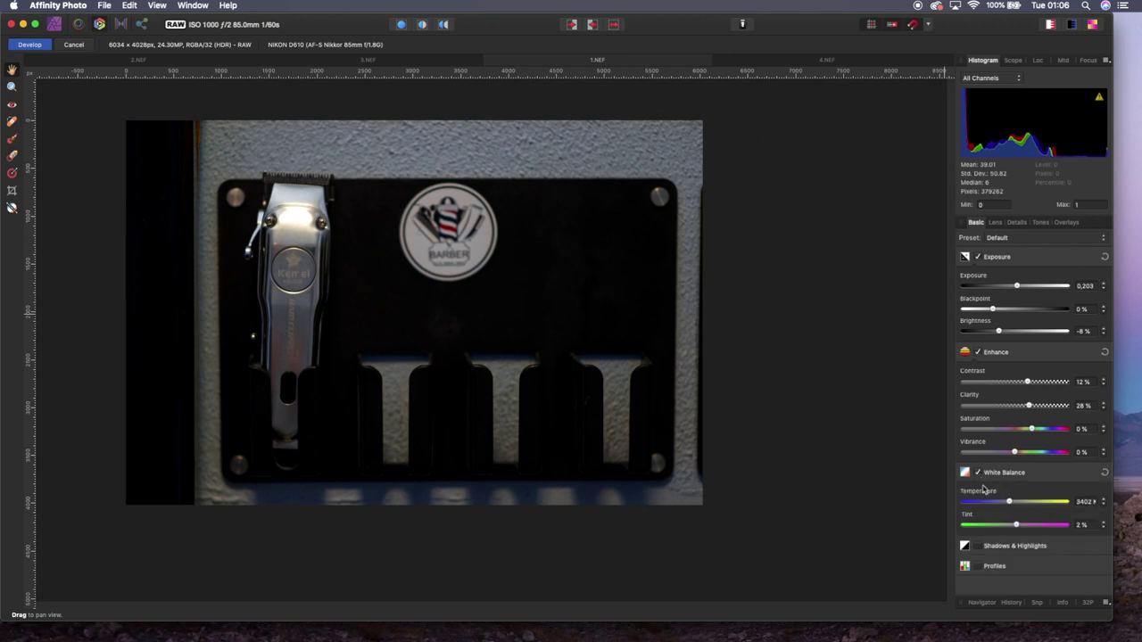
pyautogui.moveTo(1019, 505); pyautogui.dragTo(1009, 503)
# Save the current Basic develop settings as a new preset named "Merge Tutorial"
pyautogui.click(1037, 244)
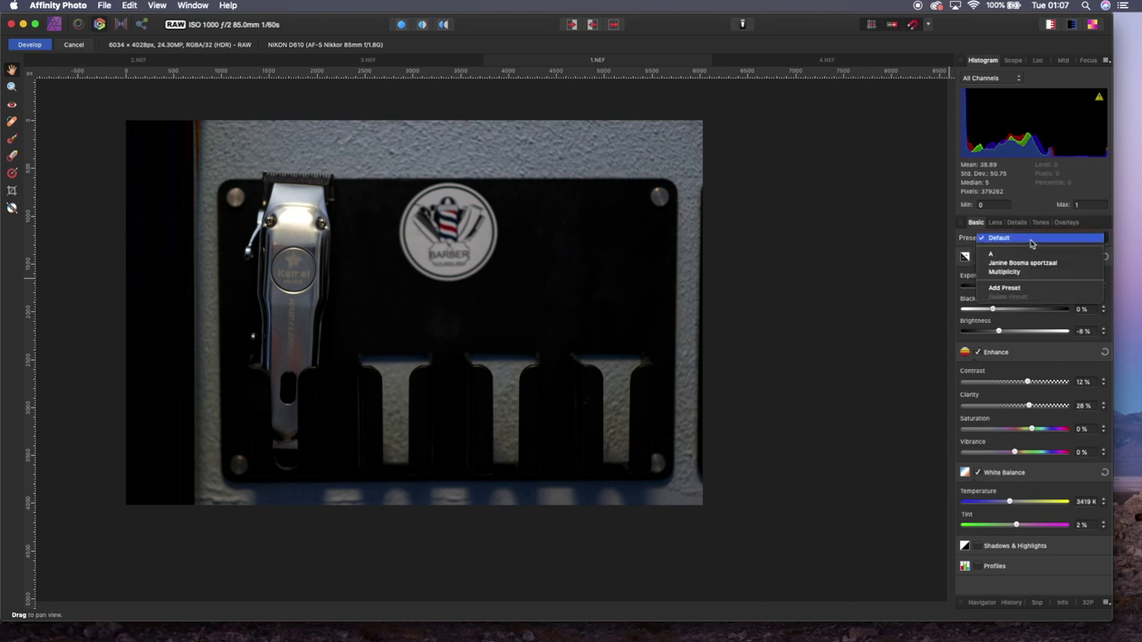
pyautogui.click(1013, 289)
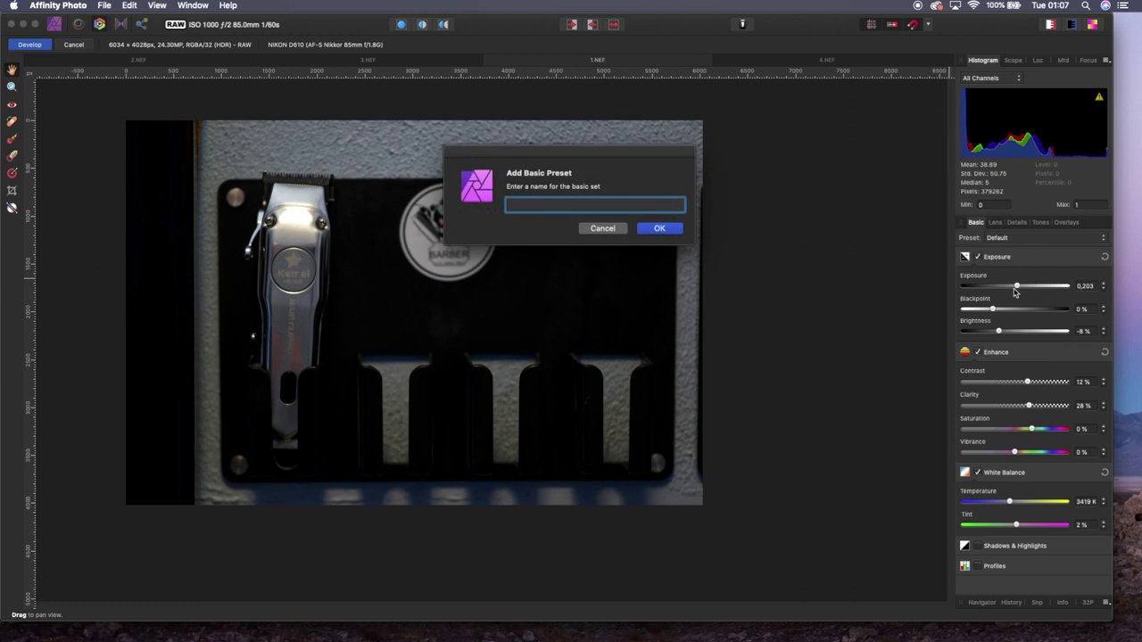
pyautogui.write('Merge Tutorial')
pyautogui.click(661, 231)
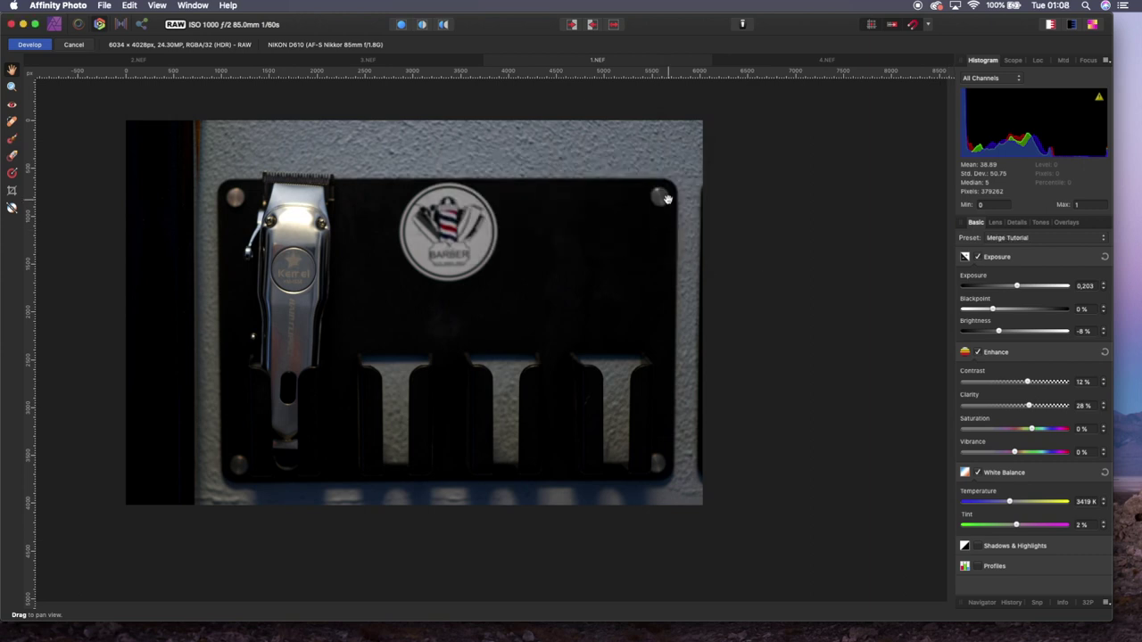
# Apply the Merge Tutorial preset to the photo 2.NEF
pyautogui.click(153, 64)
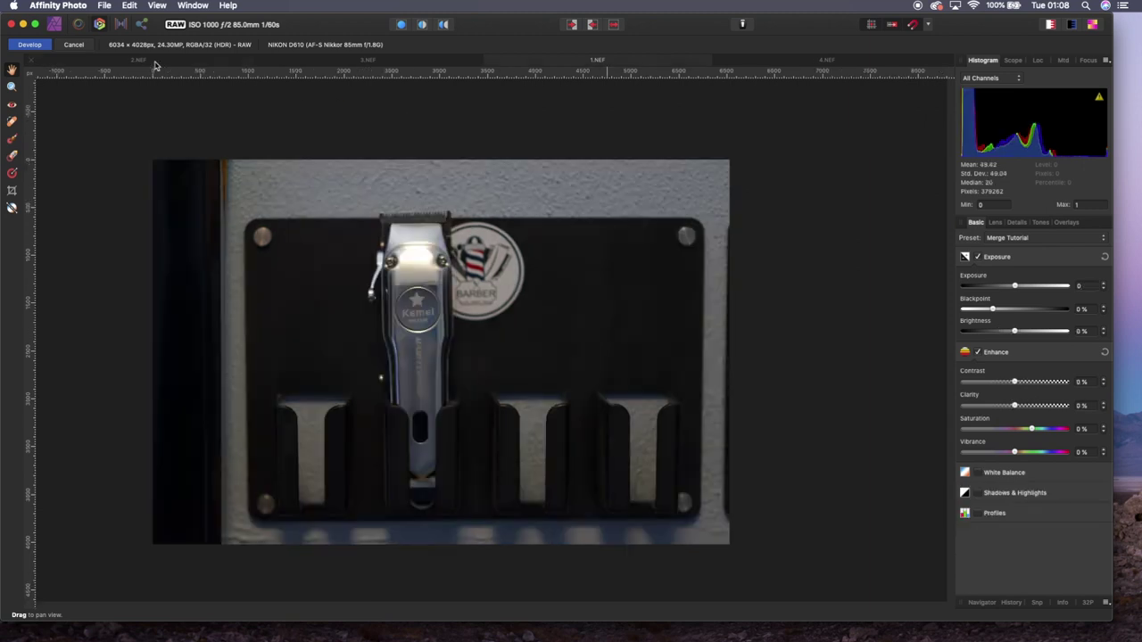
pyautogui.click(1014, 238)
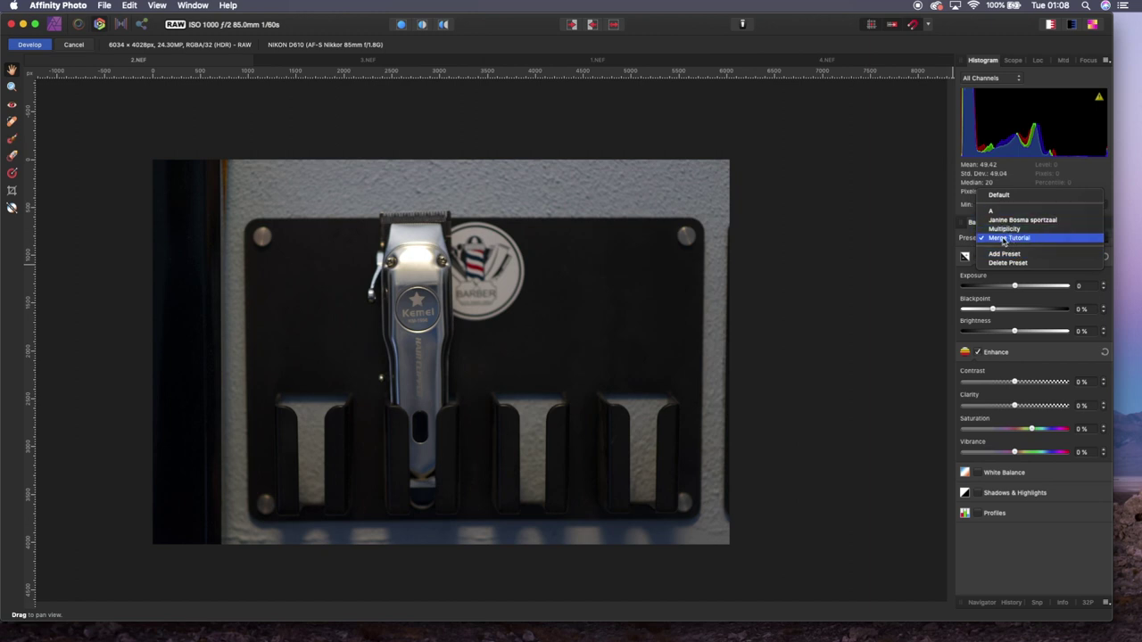
pyautogui.click(1008, 238)
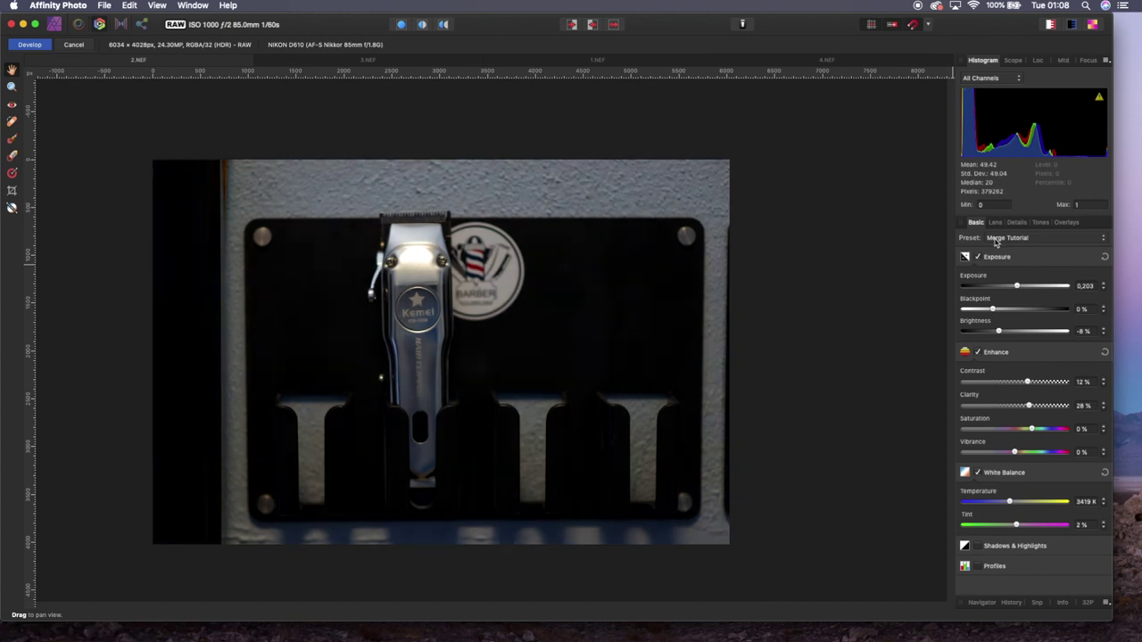
# Apply the Merge Tutorial preset to the photo 3.NEF
pyautogui.click(823, 61)
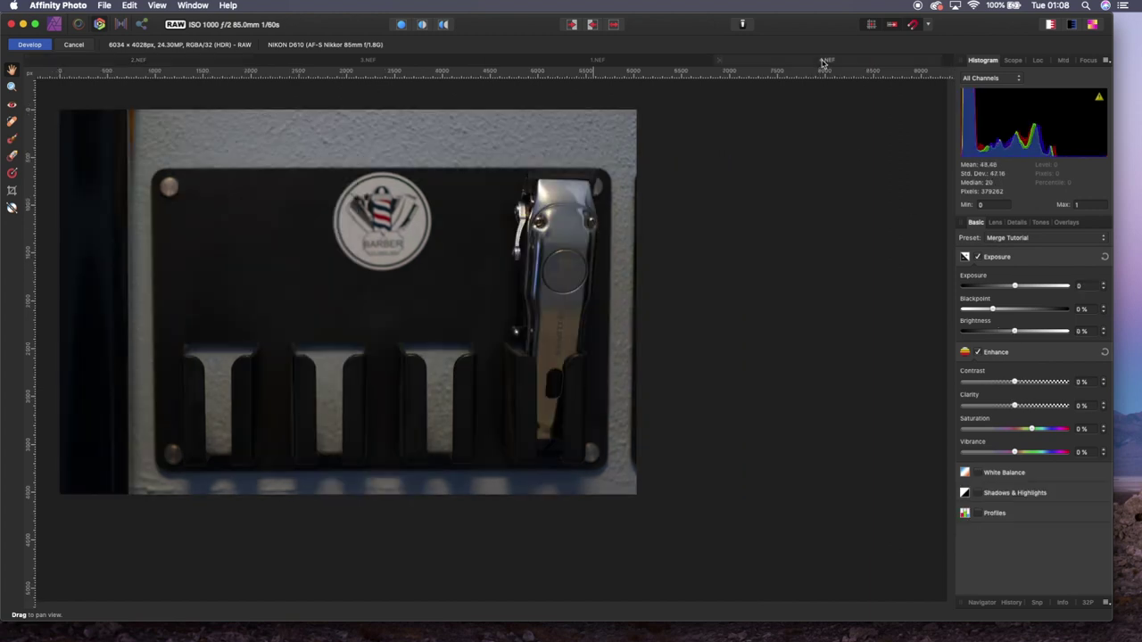
pyautogui.click(351, 63)
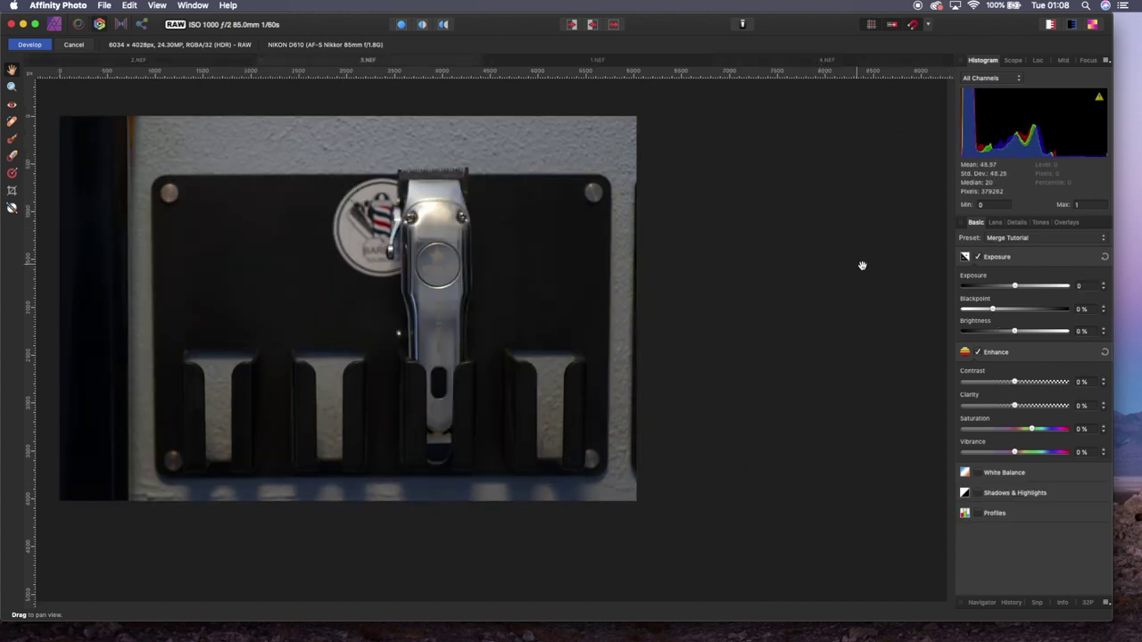
pyautogui.click(1008, 238)
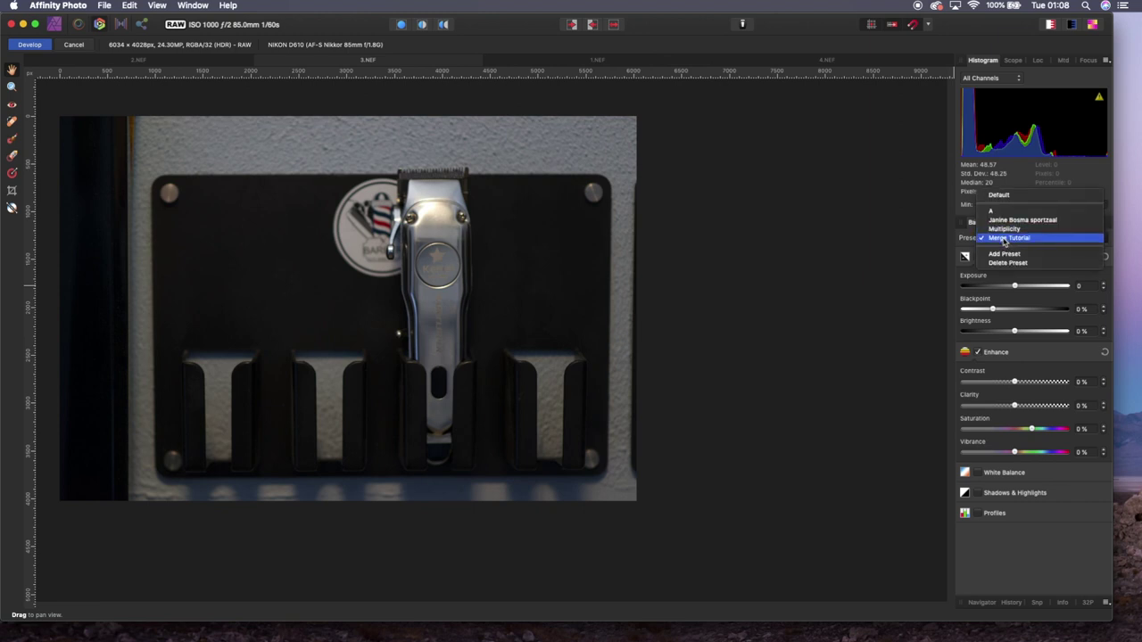
pyautogui.click(1006, 238)
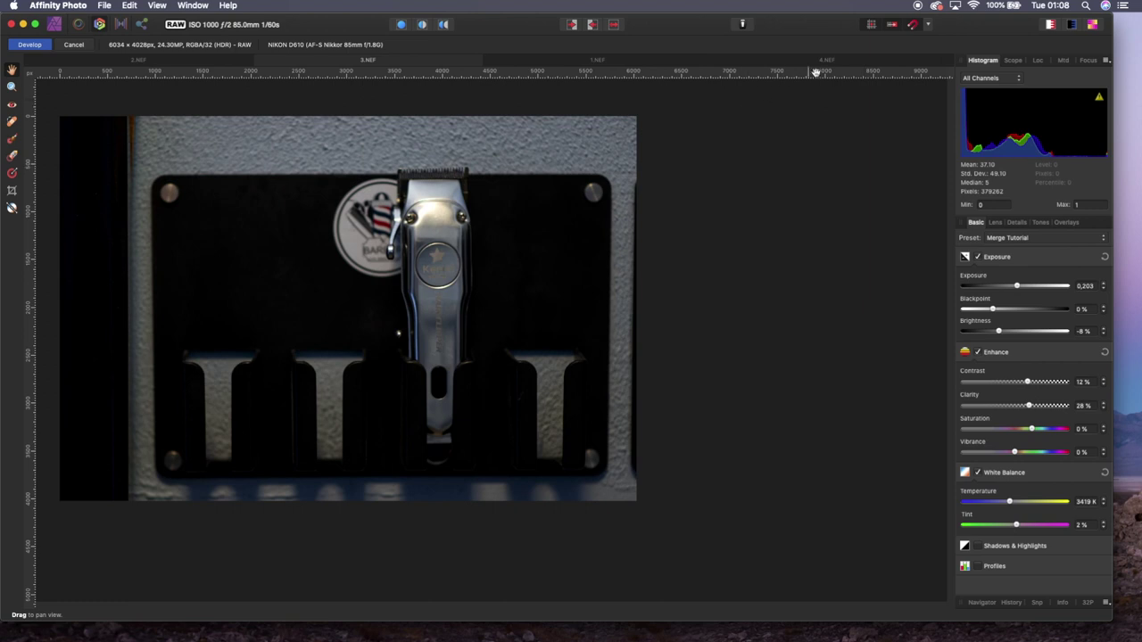
# Apply the Merge Tutorial preset to the photo 4.NEF
pyautogui.click(828, 62)
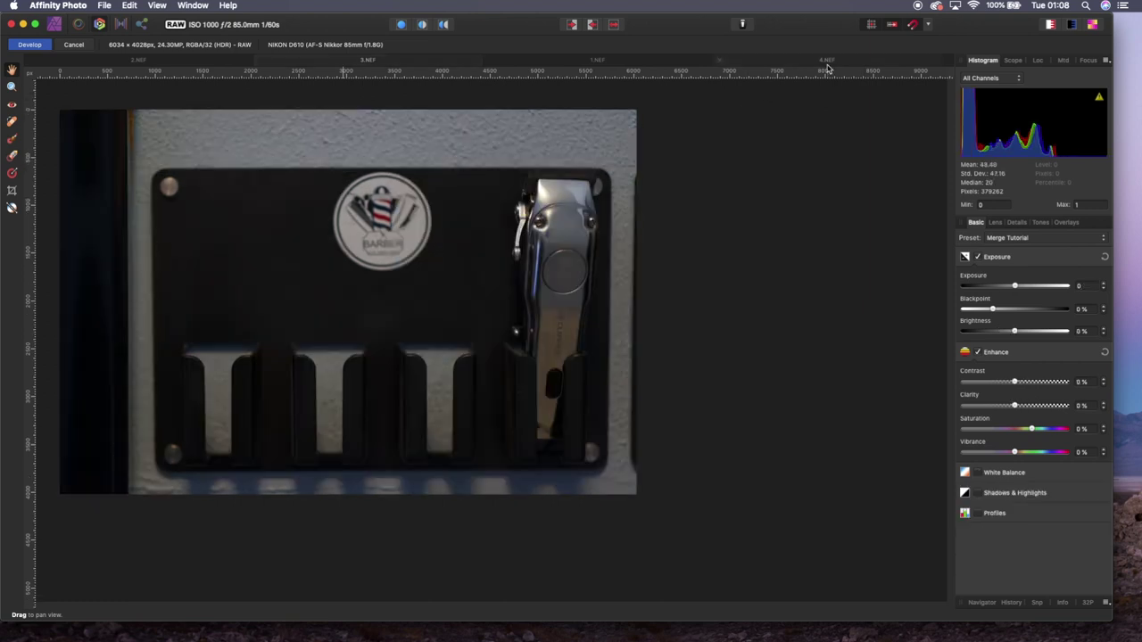
pyautogui.click(1013, 241)
pyautogui.click(1014, 241)
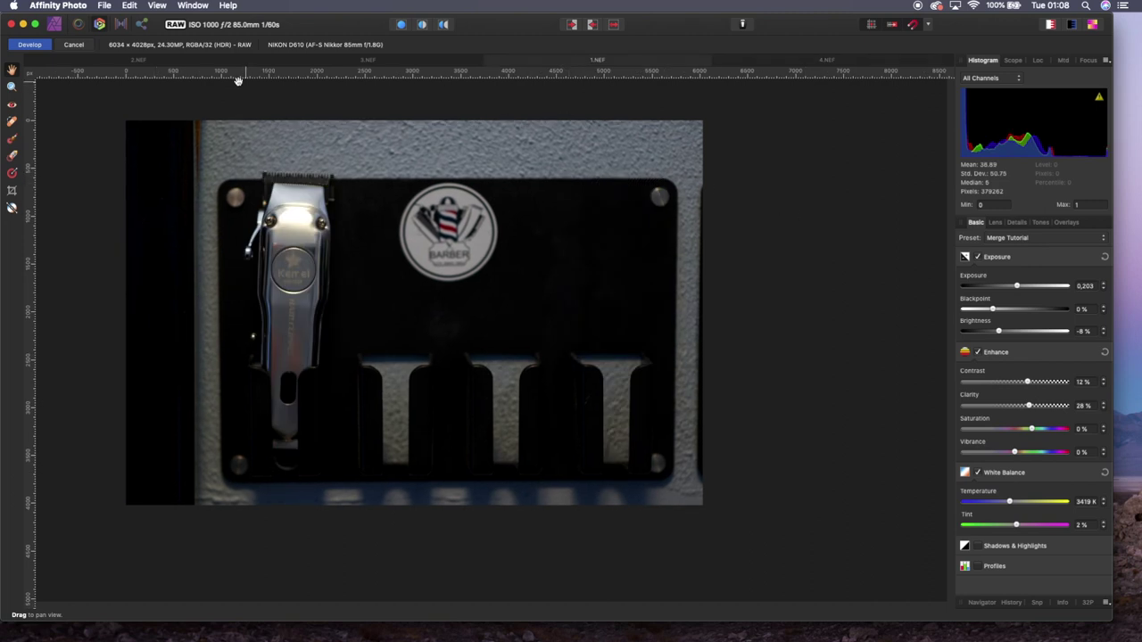
# Develop the RAW photos 1.NEF, 2.NEF, 3.NEF and 4.NEF with their Merge Tutorial settings
pyautogui.click(30, 45)
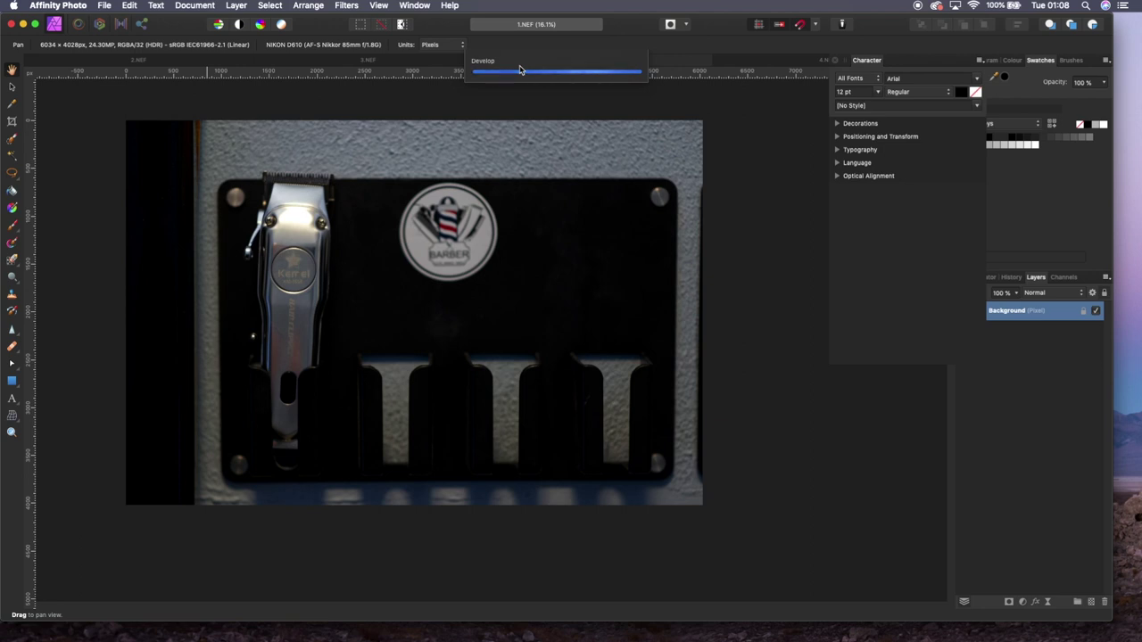
pyautogui.click(166, 61)
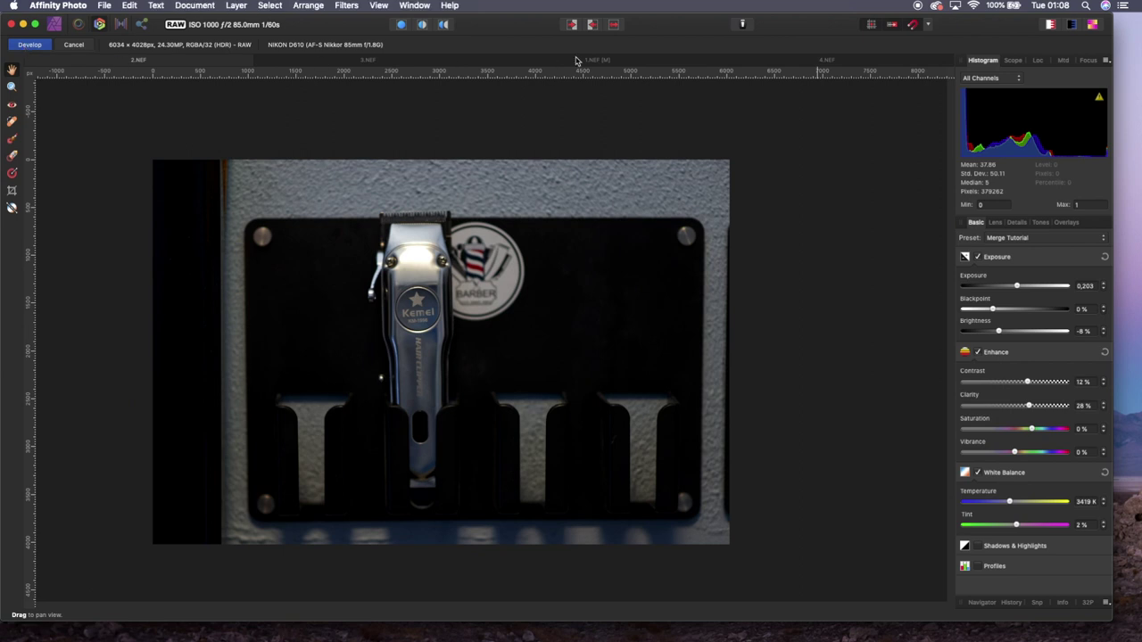
pyautogui.press('Return')
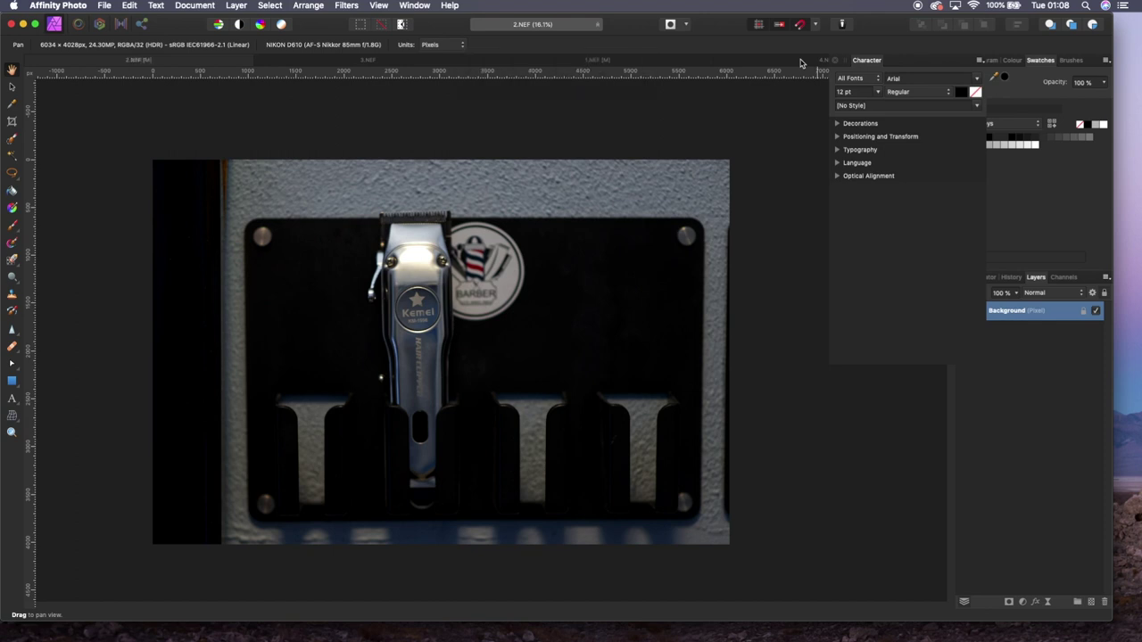
pyautogui.click(800, 63)
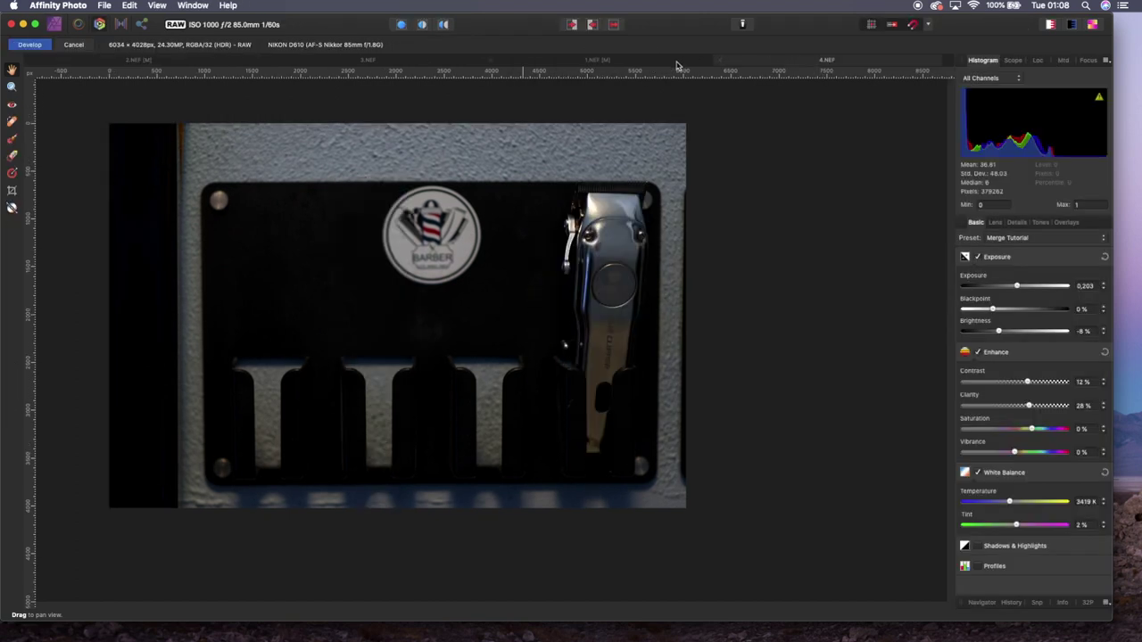
pyautogui.click(348, 67)
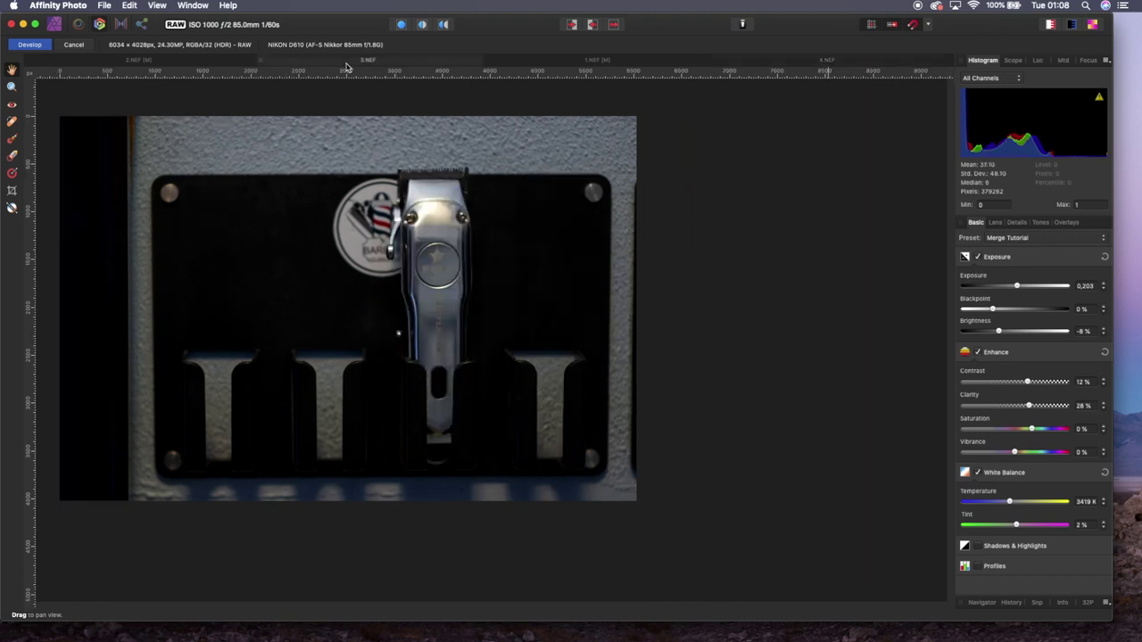
pyautogui.click(30, 44)
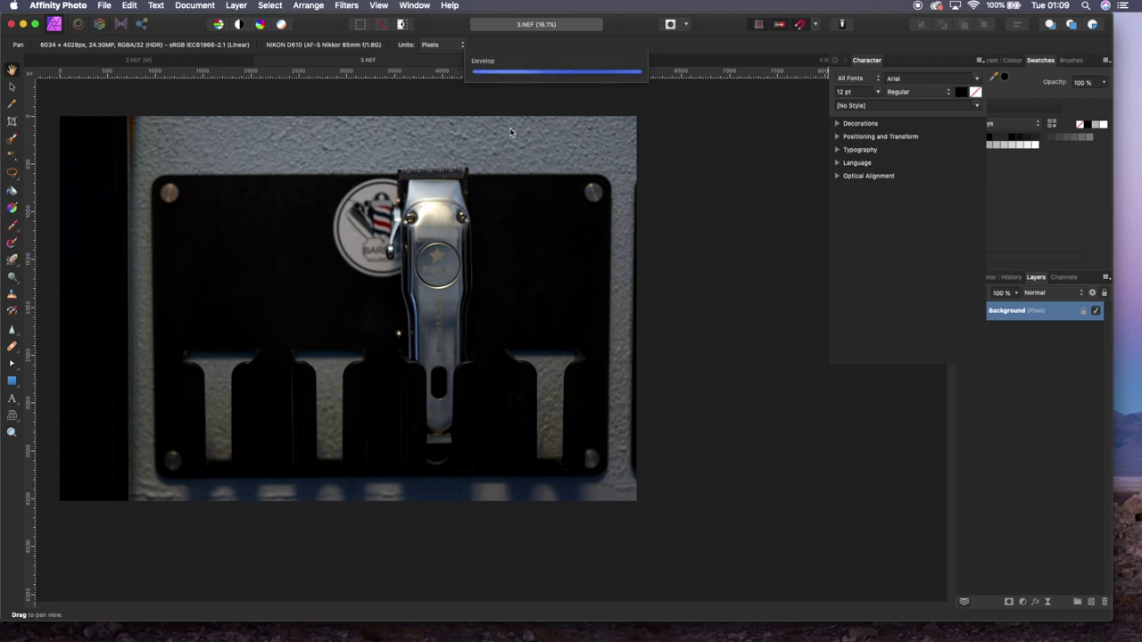
pyautogui.click(791, 61)
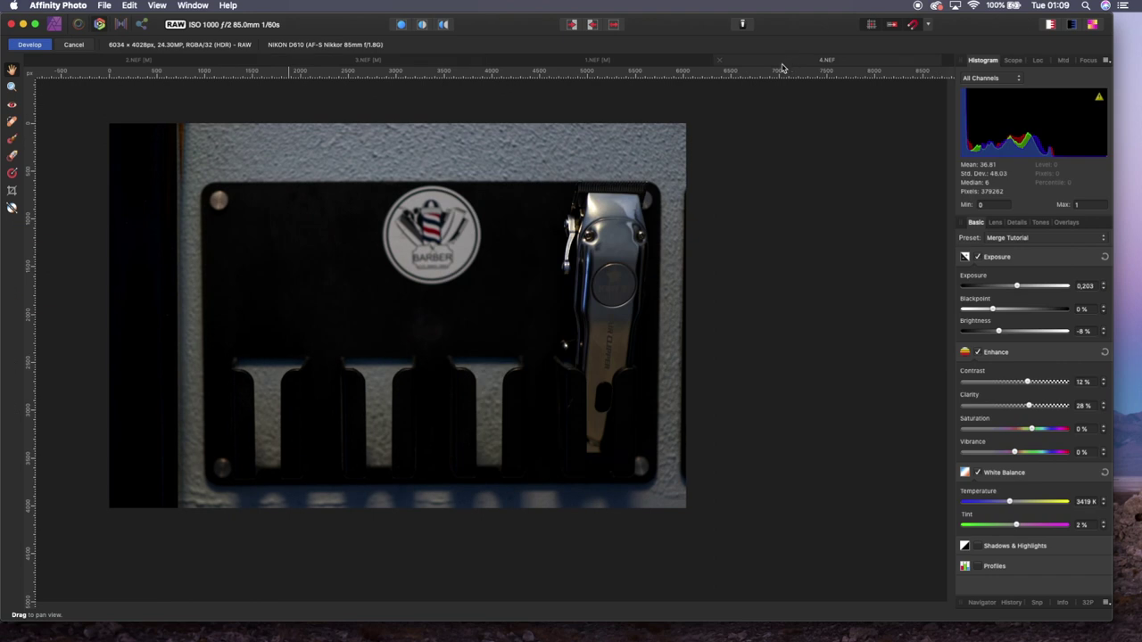
pyautogui.click(32, 47)
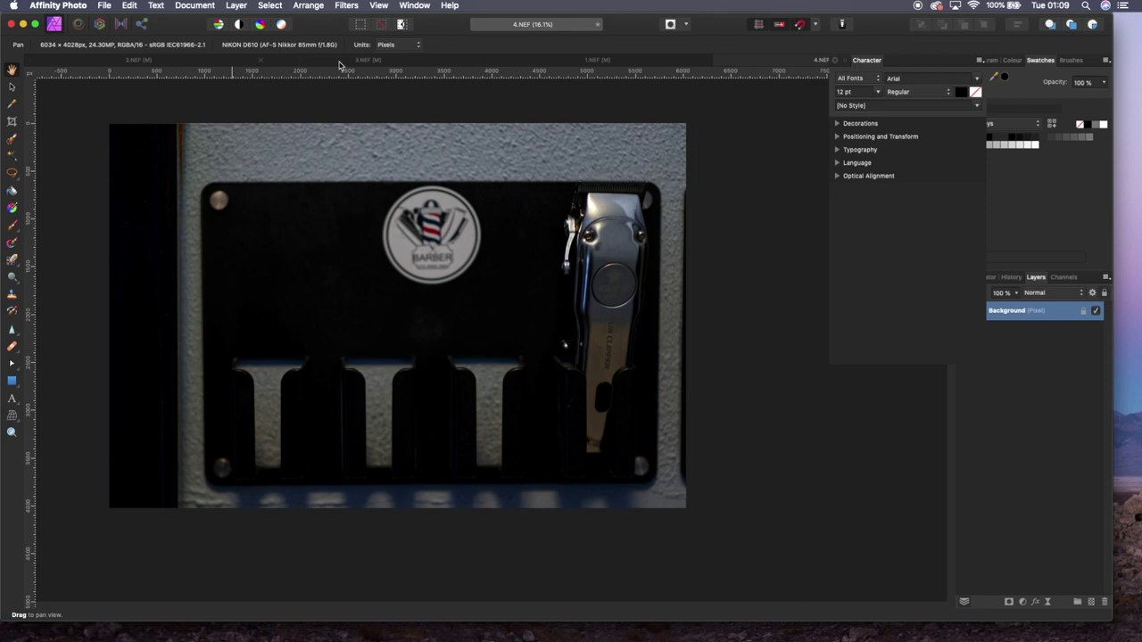
# Close the floating Character panel and copy the Background layer of 2.NEF into 1.NEF as a new layer
pyautogui.click(598, 62)
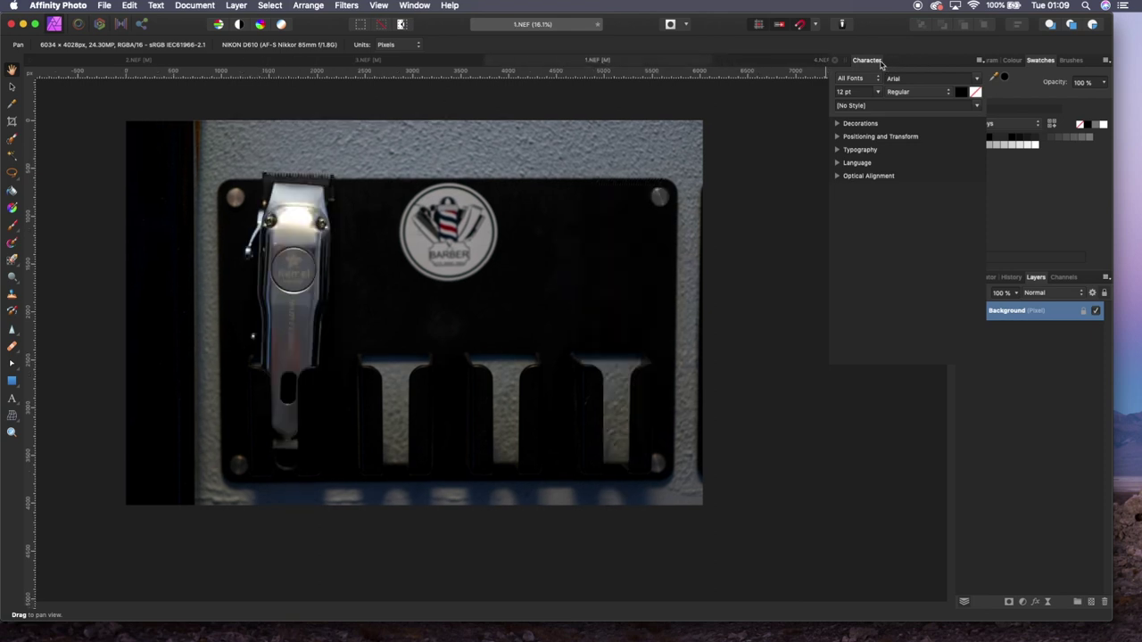
pyautogui.click(836, 60)
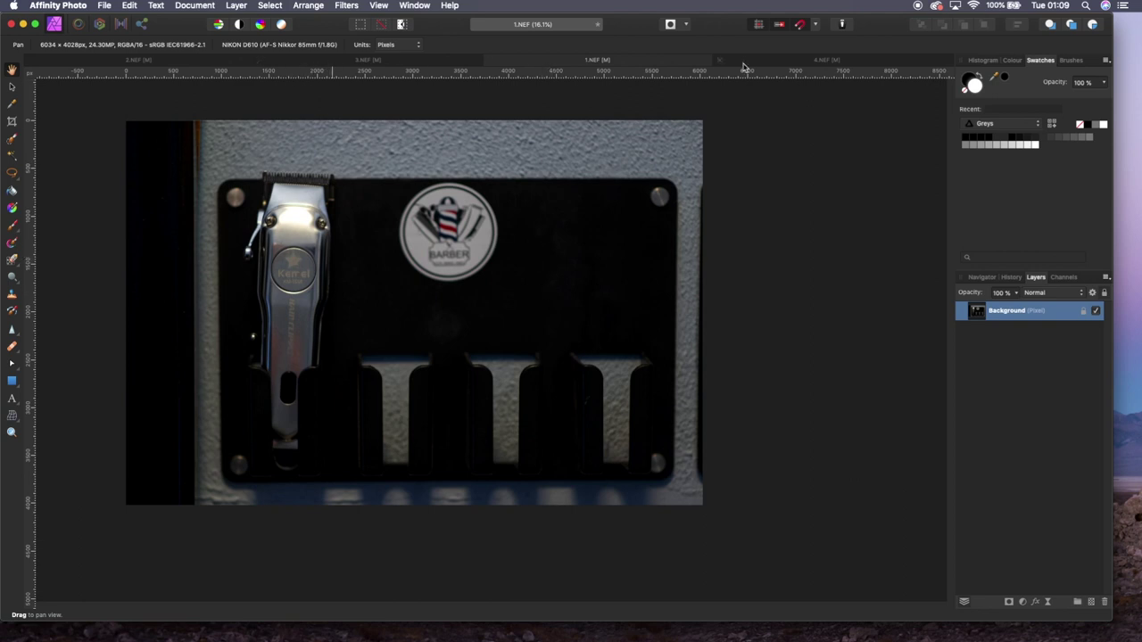
pyautogui.click(169, 64)
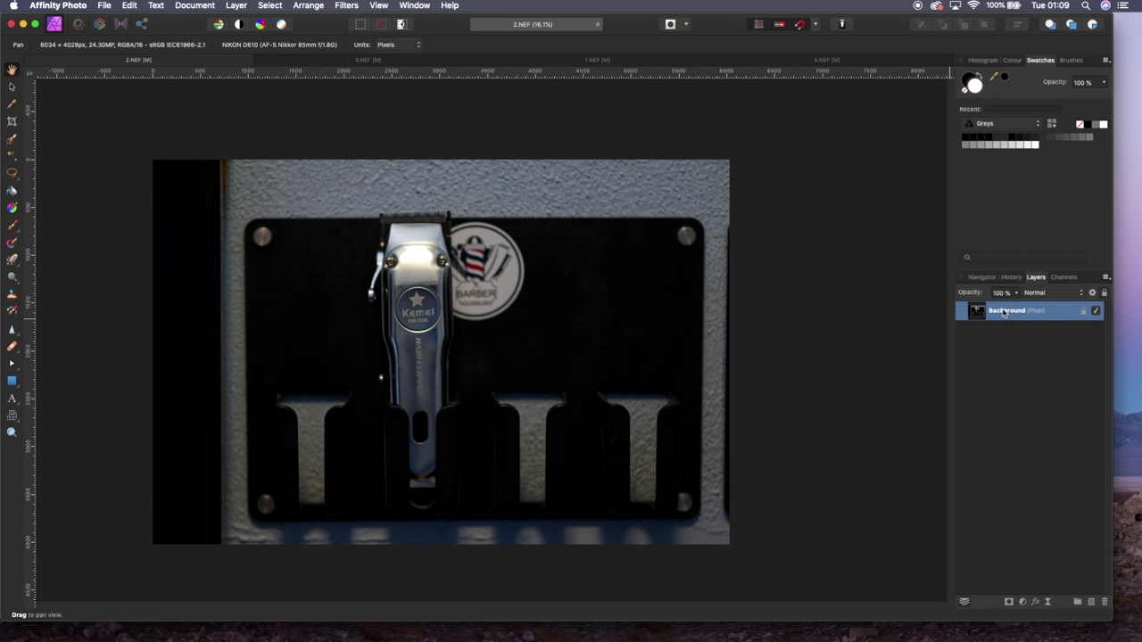
pyautogui.click(629, 65)
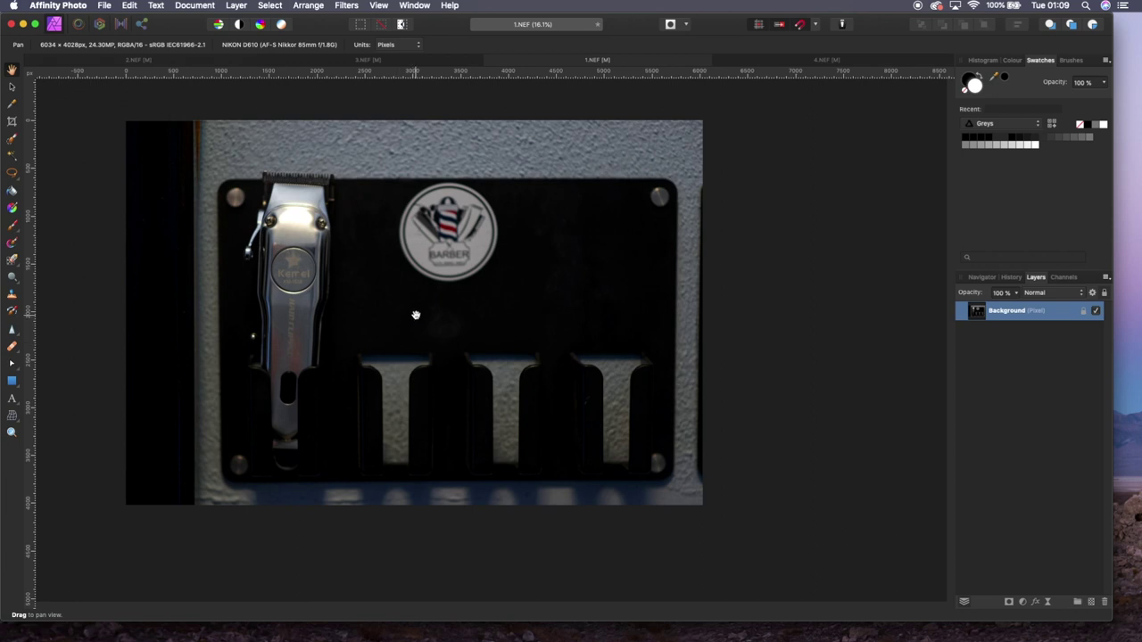
pyautogui.press('super+v')
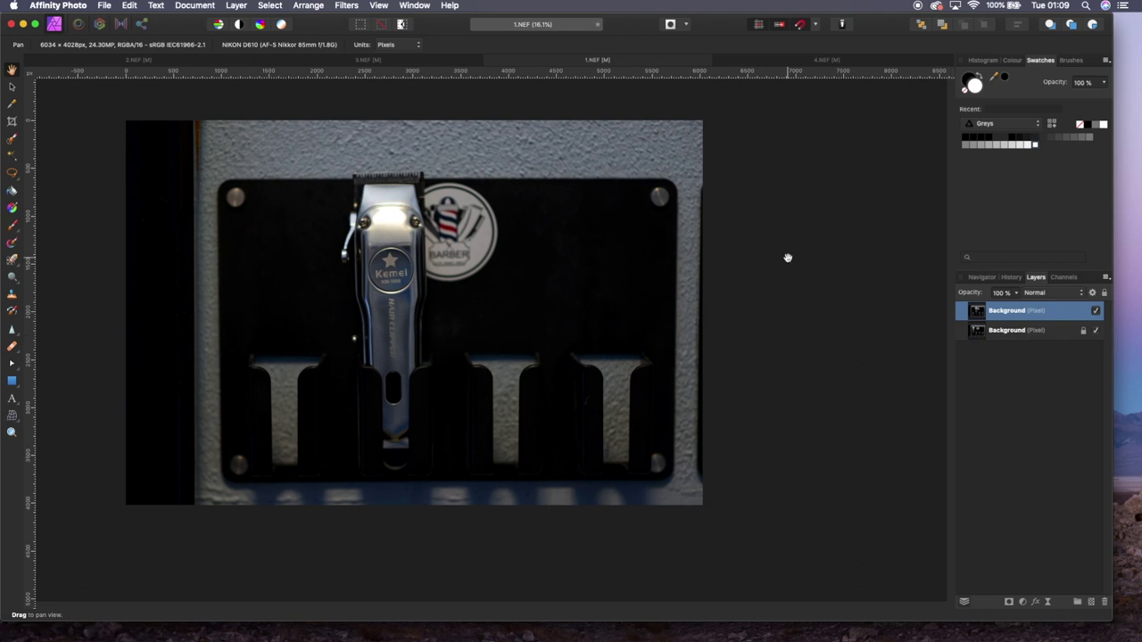
# Copy the Background layers of 3.NEF and 4.NEF into 1.NEF as new layers above the 2.NEF photo
pyautogui.click(323, 60)
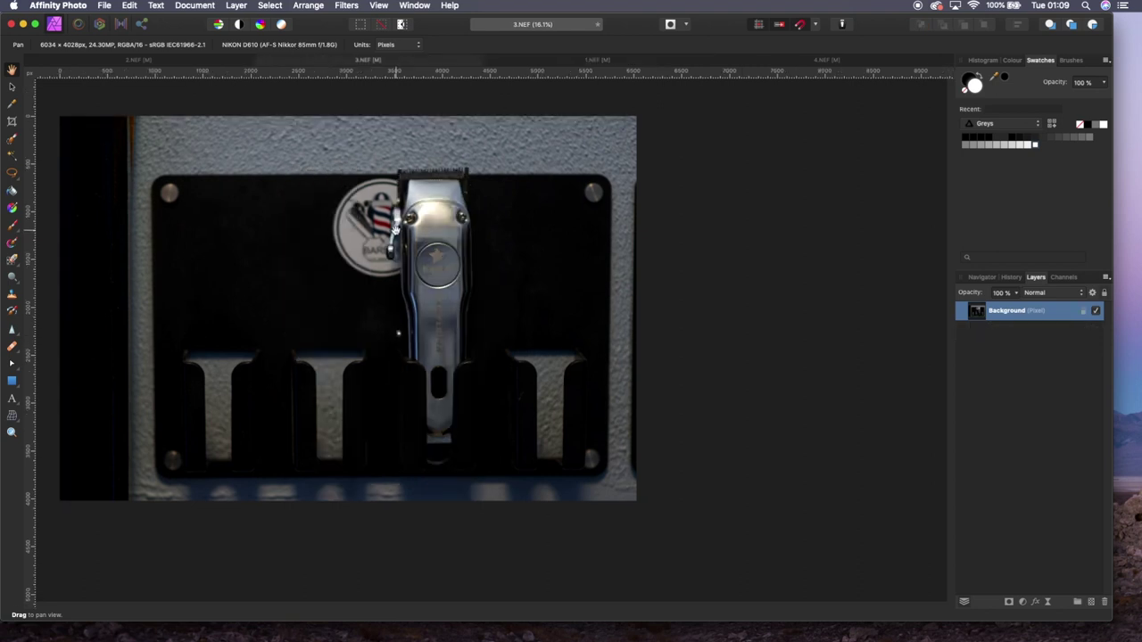
pyautogui.click(585, 62)
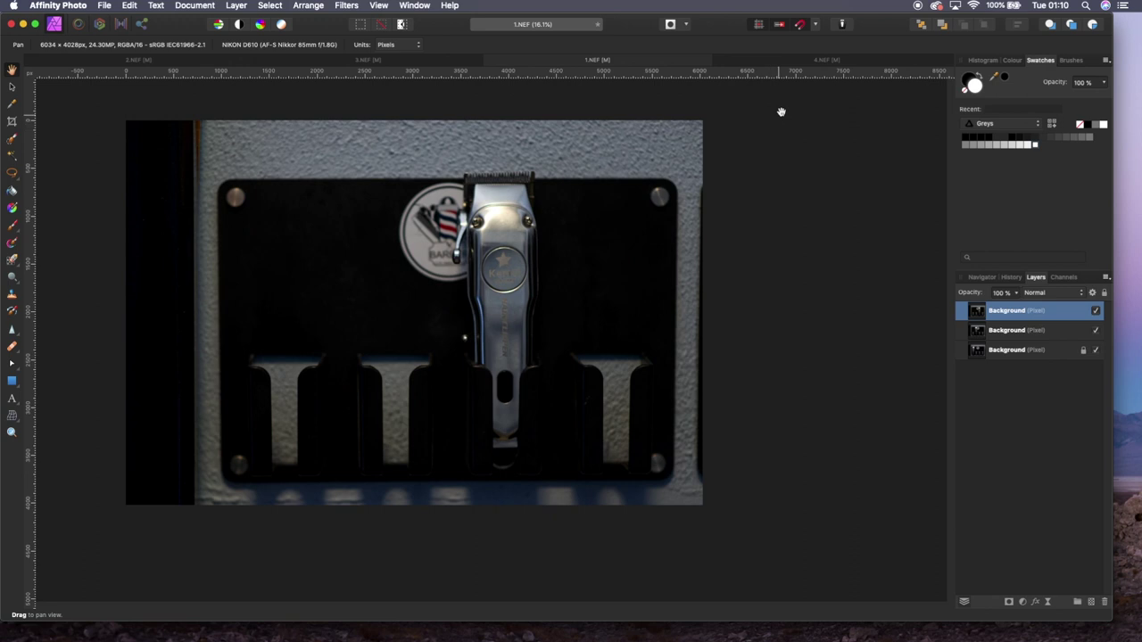
pyautogui.click(803, 59)
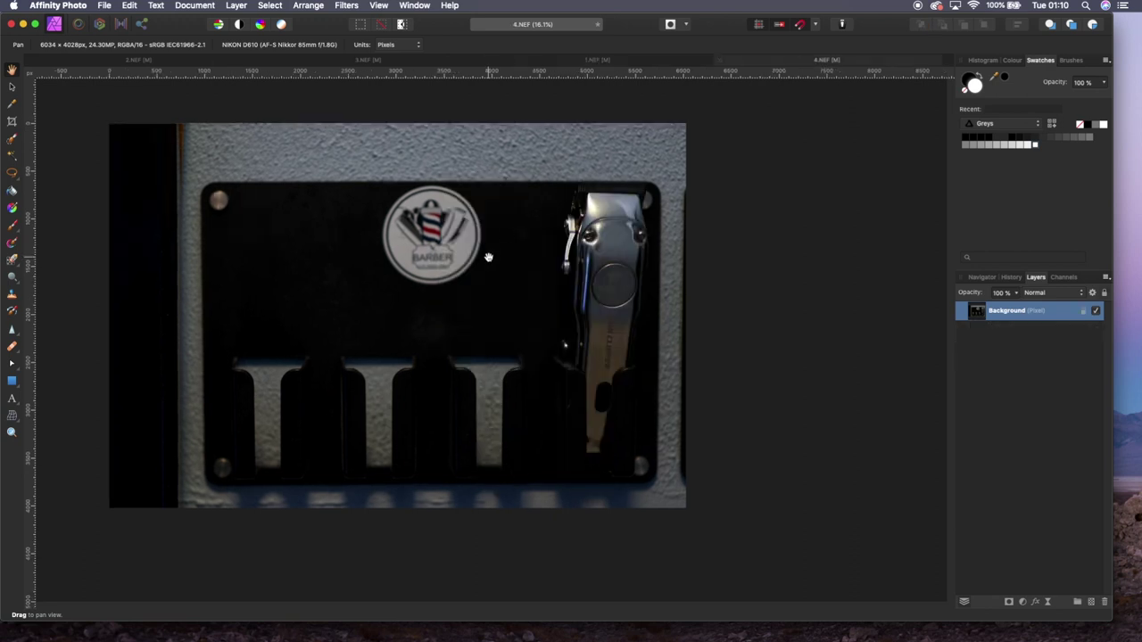
pyautogui.click(542, 68)
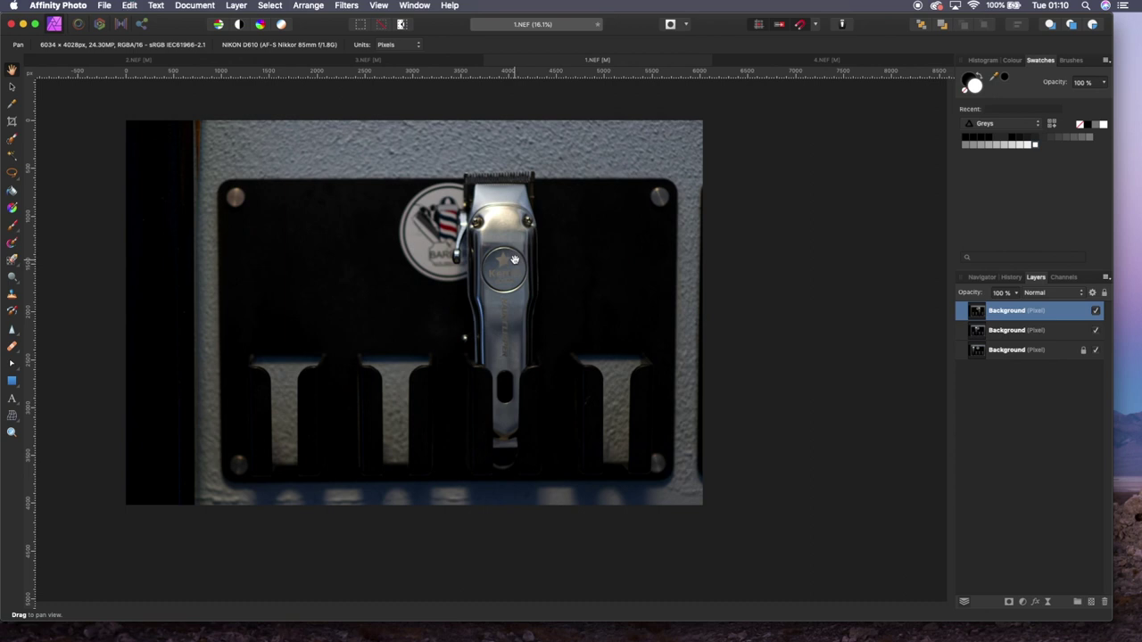
pyautogui.hotkey('ctrl', 'v')
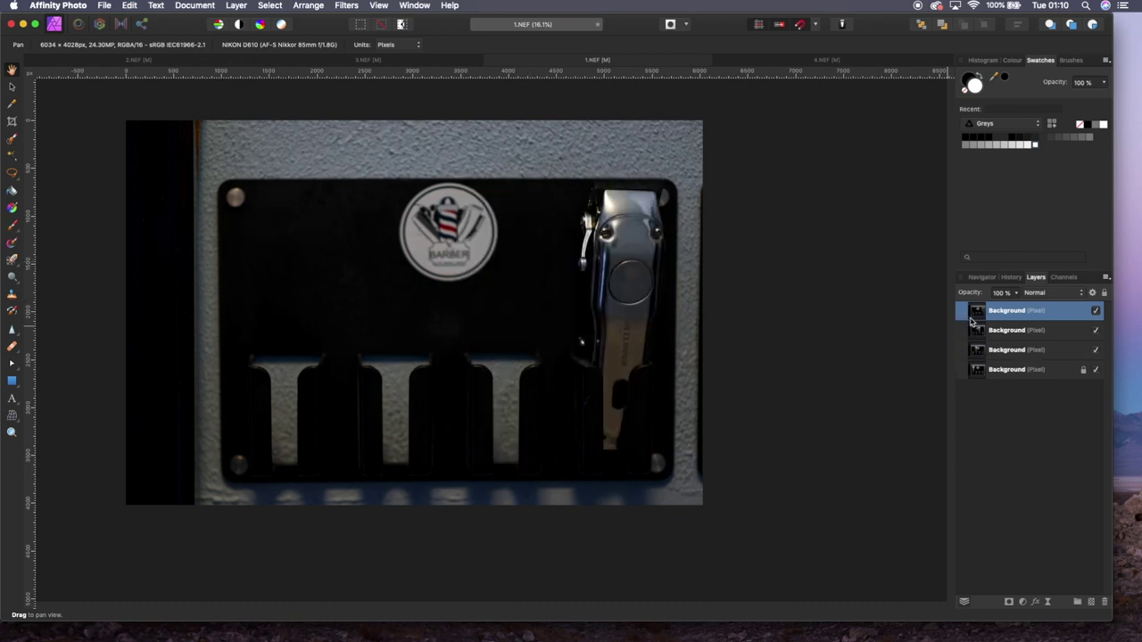
# Hide all four photo layers and show them again one by one from the lowest up to check each clipper position
pyautogui.click(1095, 311)
pyautogui.click(1096, 330)
pyautogui.click(1096, 350)
pyautogui.click(1096, 371)
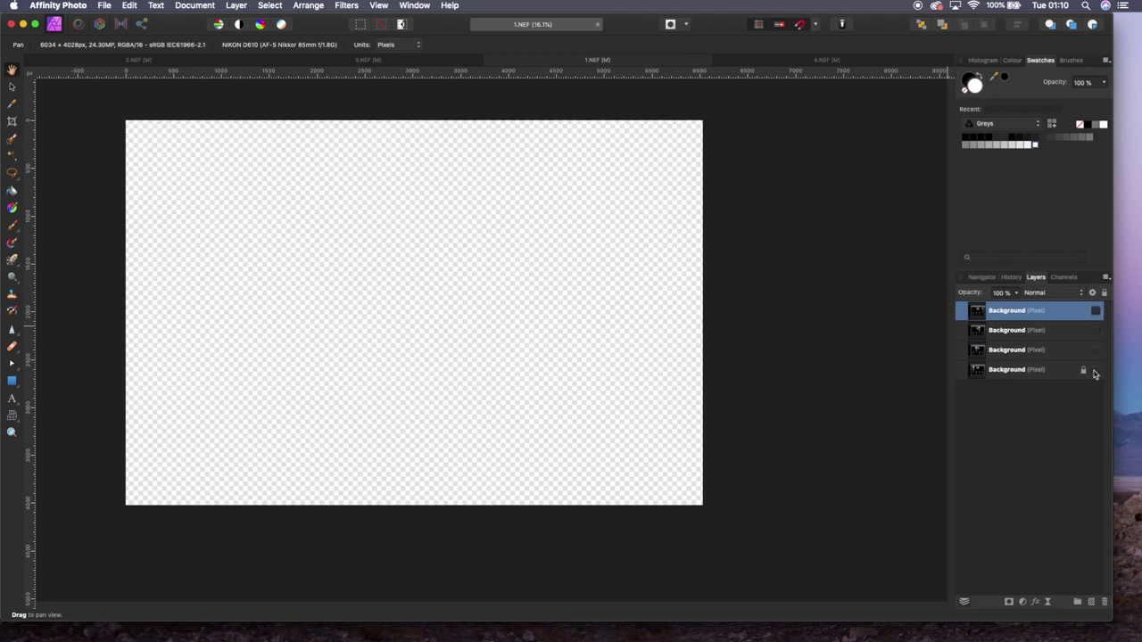
pyautogui.click(1096, 371)
pyautogui.click(1095, 349)
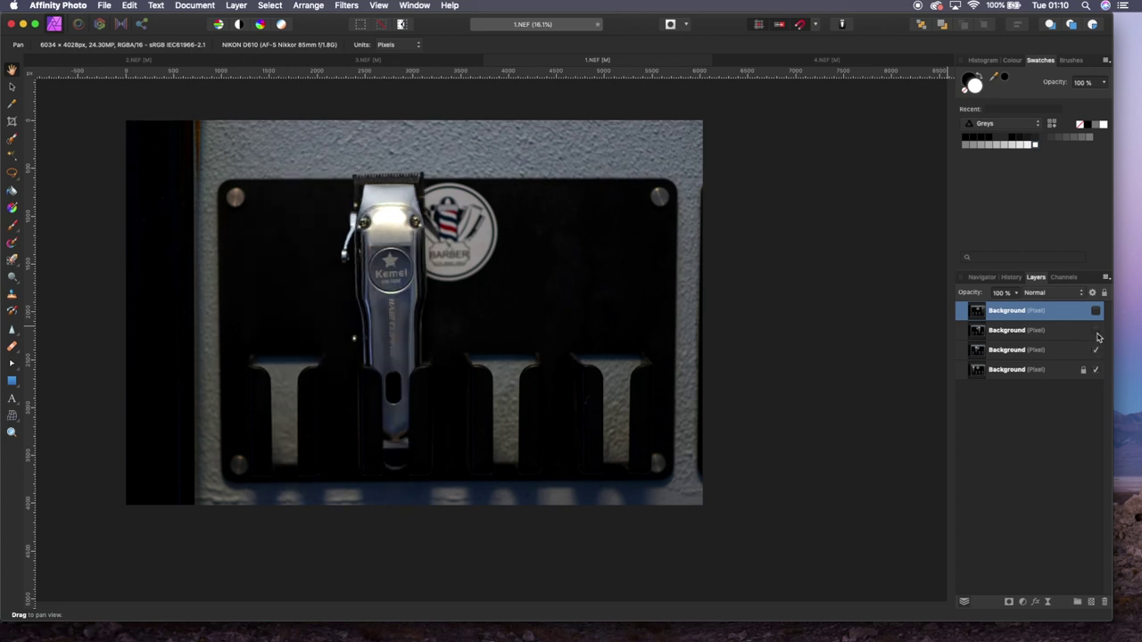
pyautogui.click(1096, 330)
pyautogui.click(1096, 311)
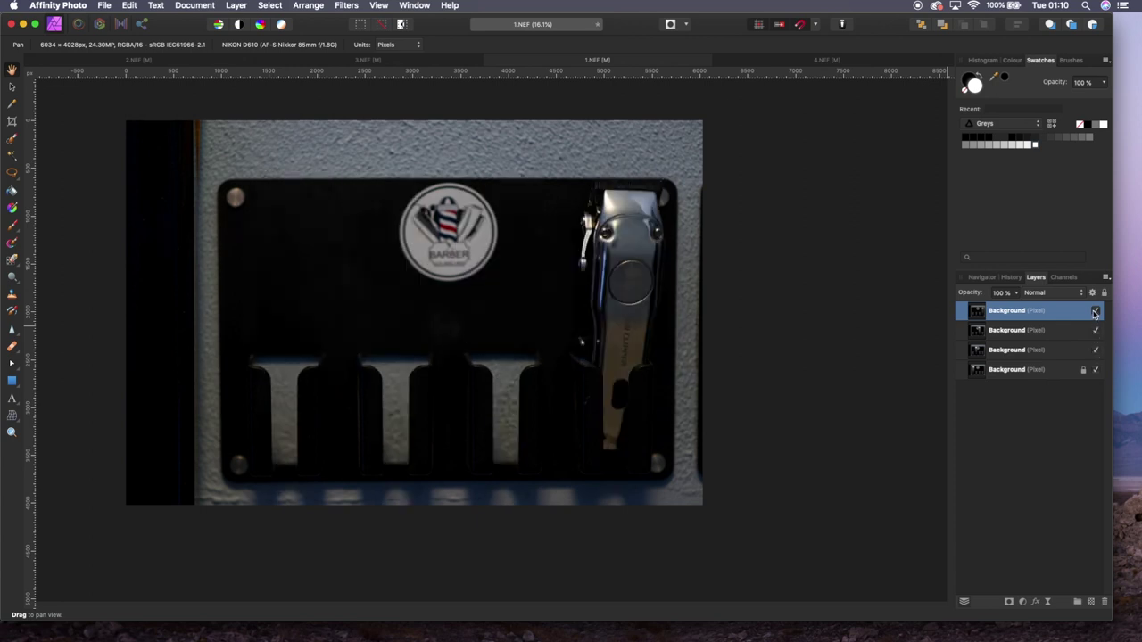
# Hide the 3.NEF and 4.NEF photo layers, keeping only the 2.NEF photo and the locked base layer visible
pyautogui.click(1096, 311)
pyautogui.click(1096, 330)
pyautogui.click(1097, 350)
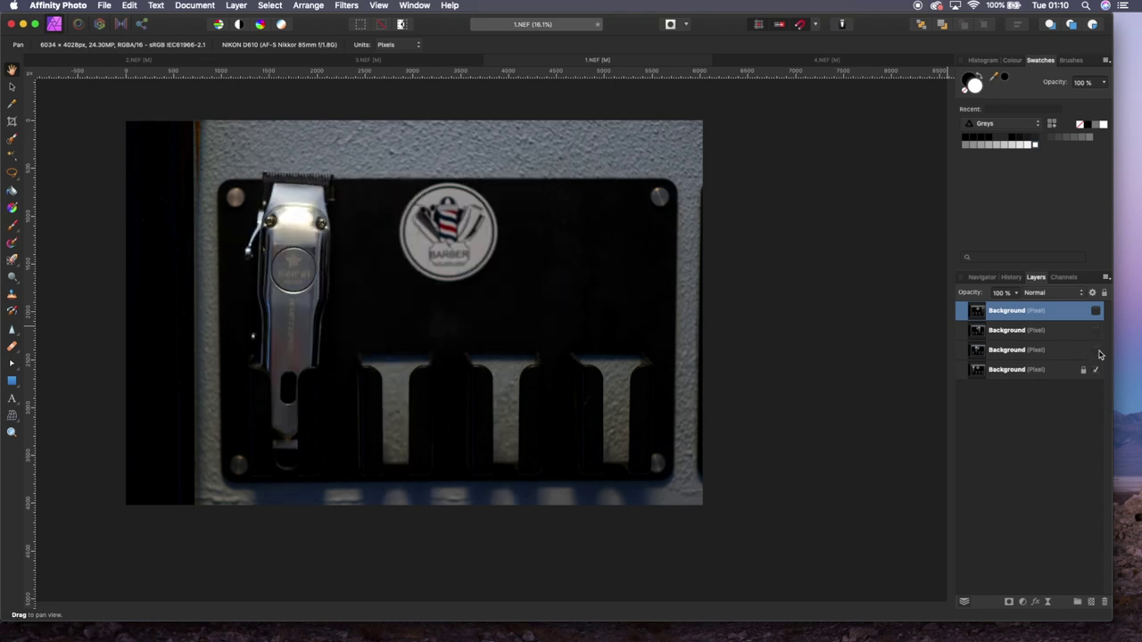
pyautogui.click(1097, 349)
# Add a mask to the 2.NEF photo layer and select the mask for editing
pyautogui.click(982, 351)
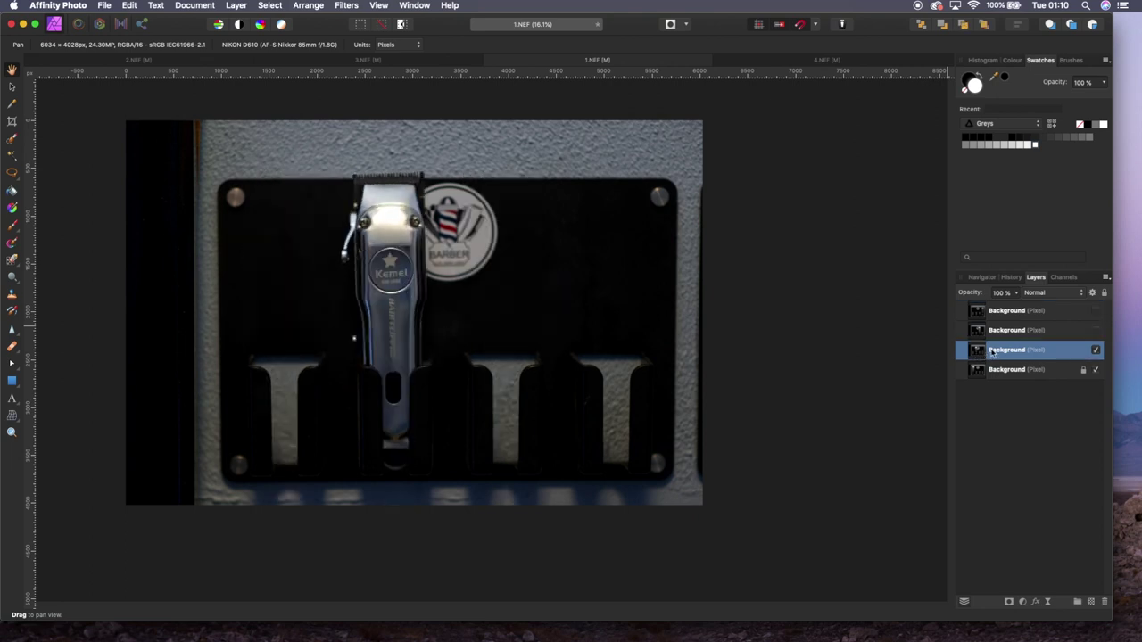
pyautogui.click(1009, 603)
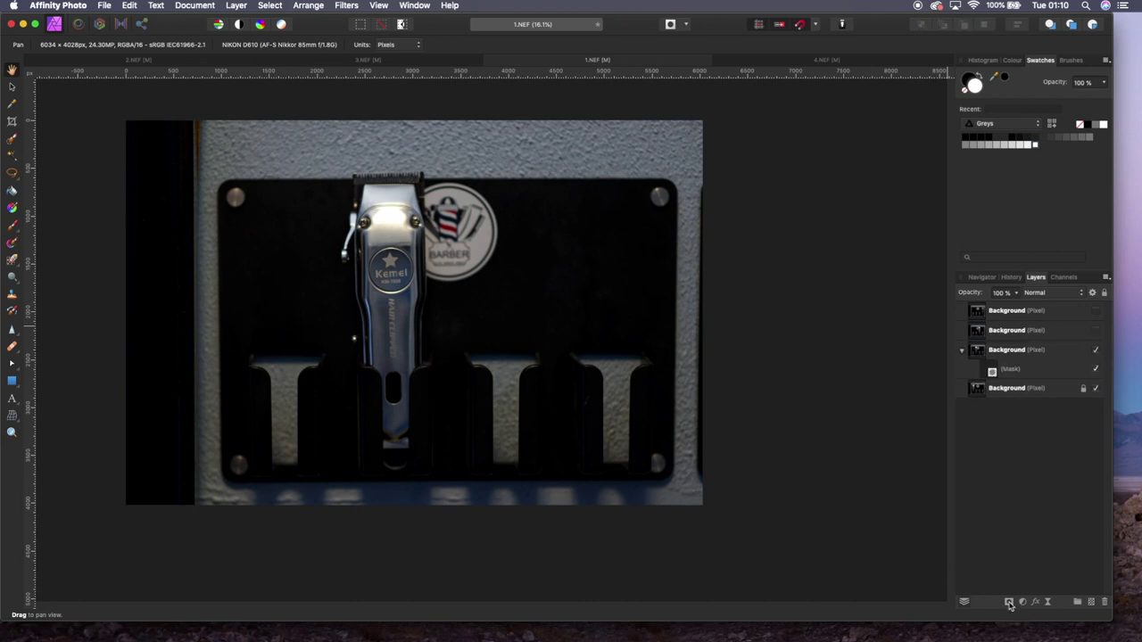
pyautogui.click(991, 372)
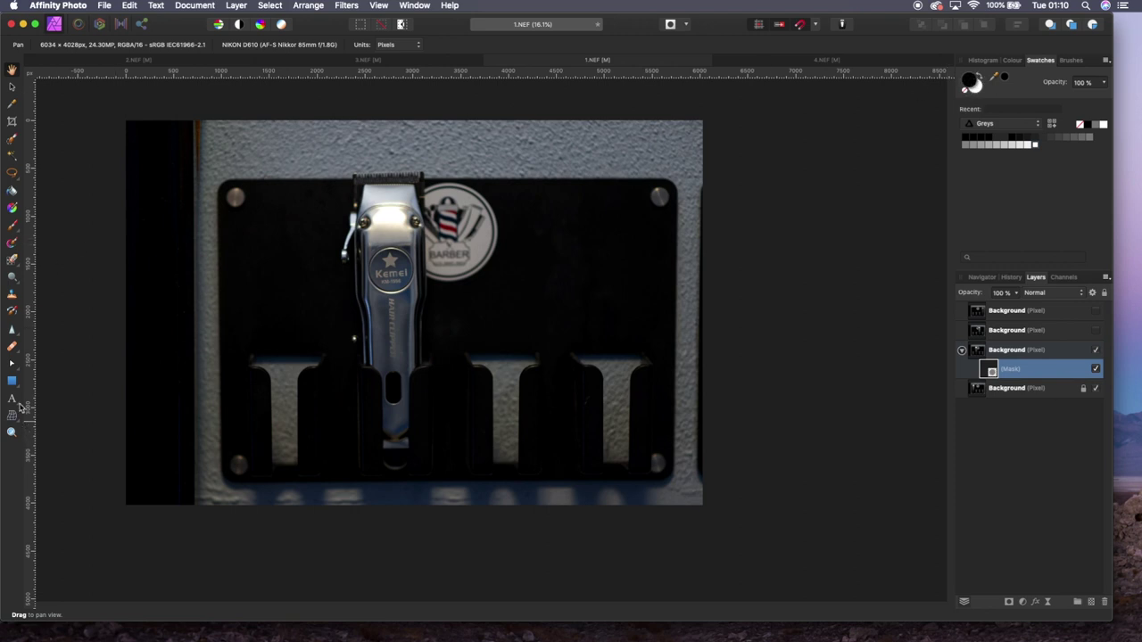
# Paint black on the mask over the second clipper using a Paint Brush up to 528.8 px wide, then reduce its width to 382.1 px
pyautogui.click(11, 227)
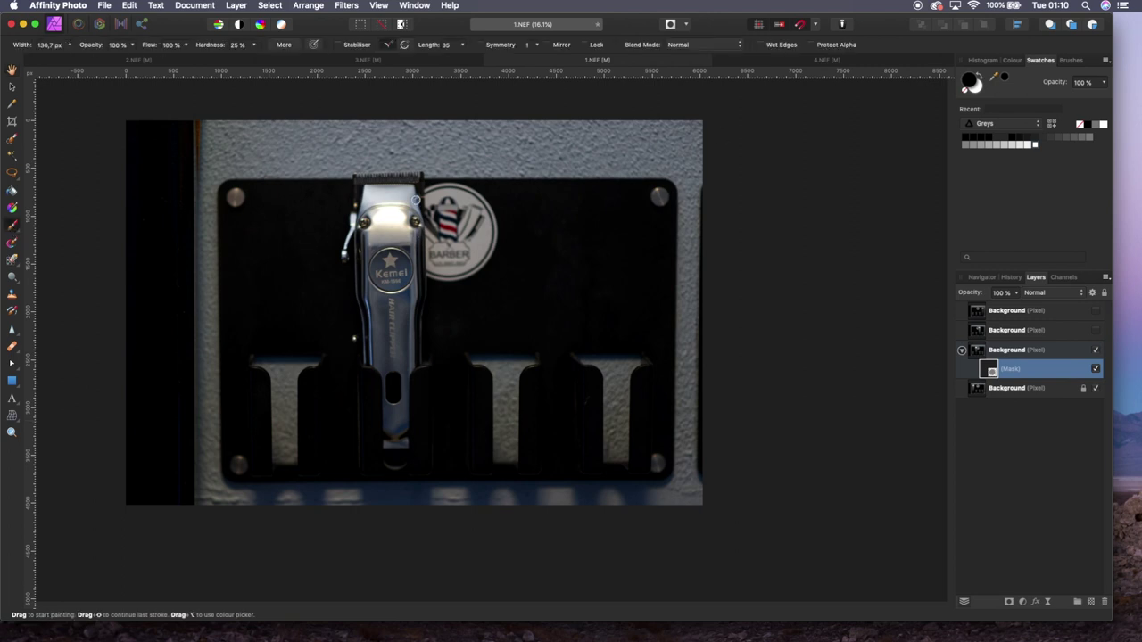
pyautogui.press(']')
pyautogui.press(']')
pyautogui.press(']')
pyautogui.press(']')
pyautogui.moveTo(357, 179)
pyautogui.mouseDown()
pyautogui.moveTo(417, 175)
pyautogui.moveTo(419, 187)
pyautogui.moveTo(421, 176)
pyautogui.moveTo(418, 227)
pyautogui.moveTo(414, 182)
pyautogui.moveTo(402, 207)
pyautogui.moveTo(381, 188)
pyautogui.moveTo(378, 209)
pyautogui.moveTo(360, 215)
pyautogui.moveTo(365, 179)
pyautogui.moveTo(343, 257)
pyautogui.moveTo(344, 241)
pyautogui.moveTo(355, 204)
pyautogui.moveTo(367, 374)
pyautogui.moveTo(372, 211)
pyautogui.moveTo(405, 224)
pyautogui.moveTo(398, 216)
pyautogui.moveTo(381, 247)
pyautogui.moveTo(390, 222)
pyautogui.moveTo(377, 241)
pyautogui.moveTo(417, 249)
pyautogui.moveTo(403, 318)
pyautogui.moveTo(393, 253)
pyautogui.moveTo(373, 299)
pyautogui.moveTo(371, 261)
pyautogui.moveTo(393, 378)
pyautogui.moveTo(414, 314)
pyautogui.moveTo(411, 369)
pyautogui.moveTo(420, 294)
pyautogui.moveTo(400, 459)
pyautogui.moveTo(368, 340)
pyautogui.mouseUp()
pyautogui.press(']')
pyautogui.press(']')
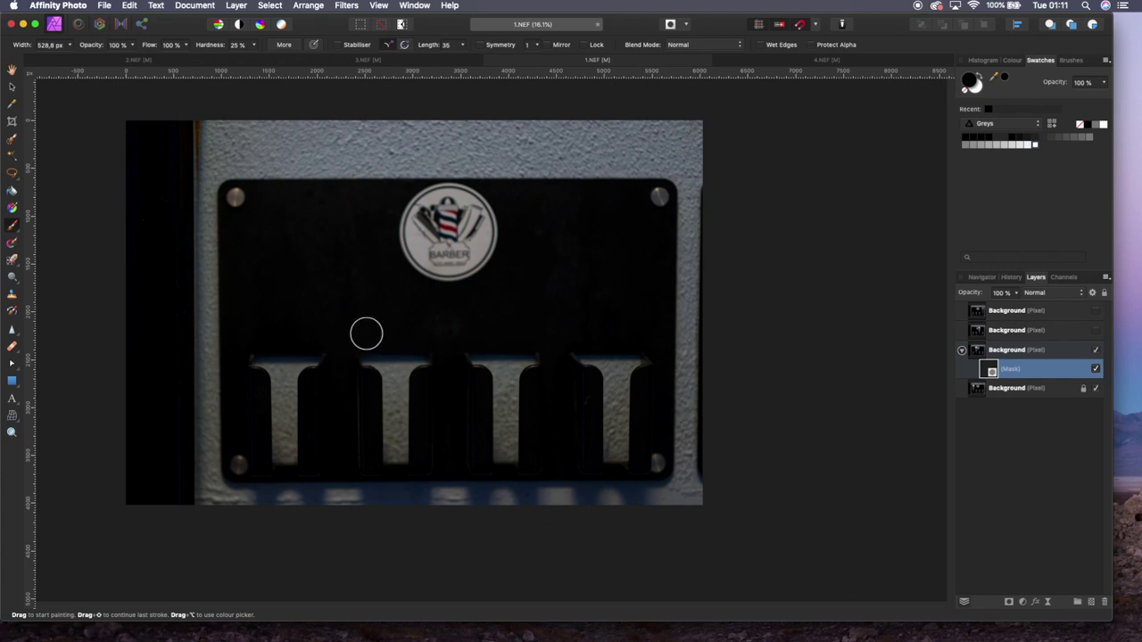
pyautogui.press('[')
pyautogui.press('[')
pyautogui.press('[')
# Invert the mask of the 2.NEF layer to reveal only its clipper over the base photo, and collapse the layer
pyautogui.click(237, 5)
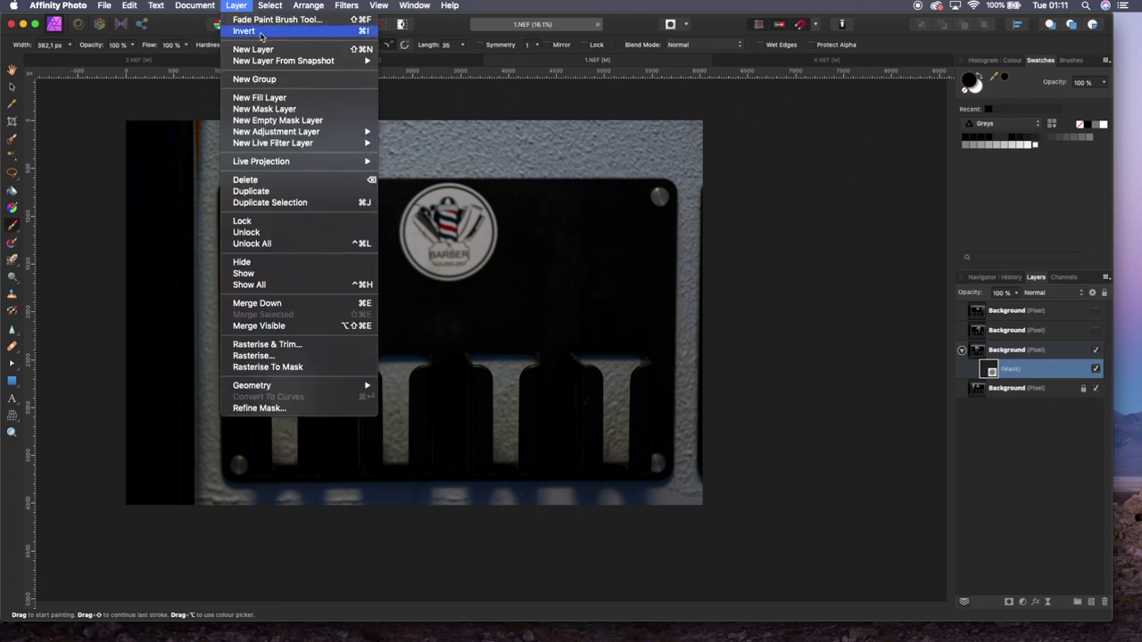
pyautogui.click(262, 31)
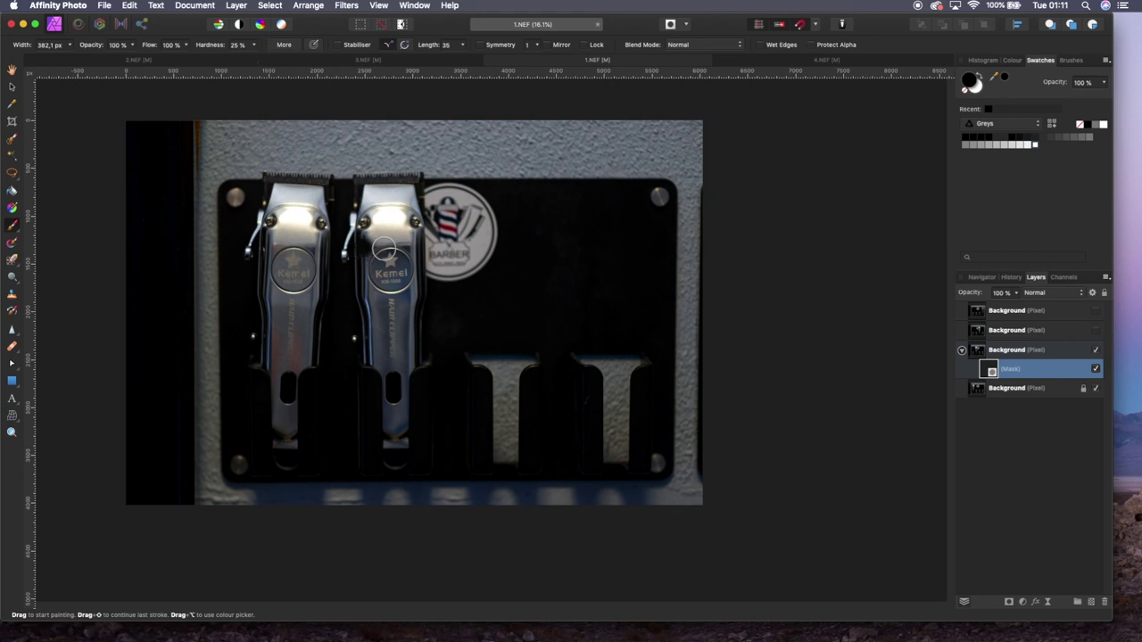
pyautogui.click(961, 350)
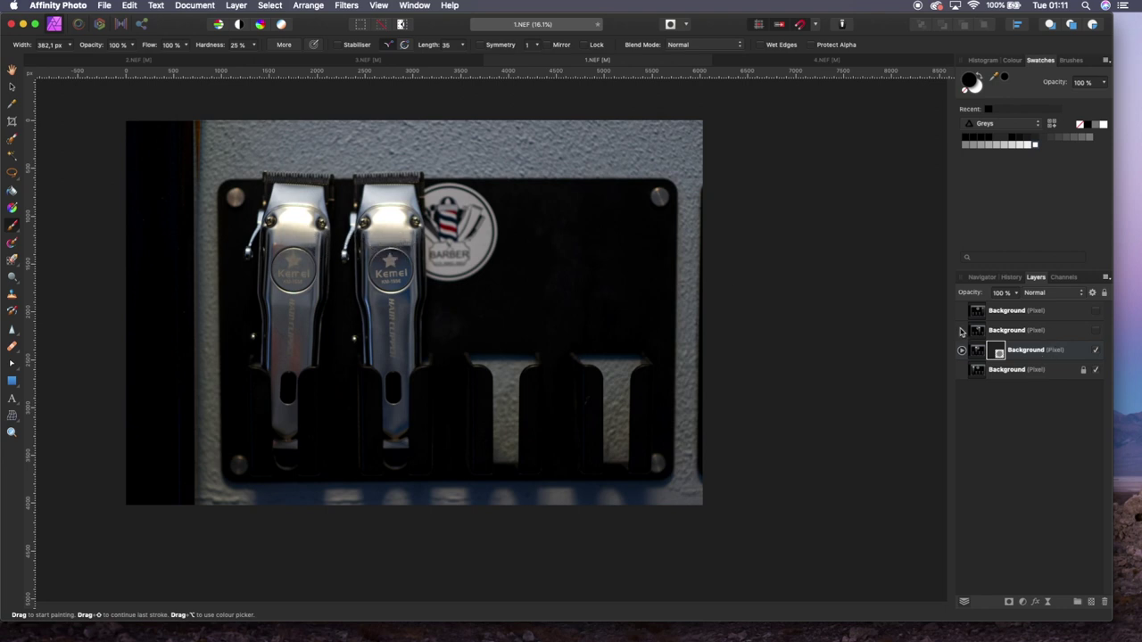
# Show the 3.NEF photo layer, add a mask to it and select the mask for editing
pyautogui.click(1040, 334)
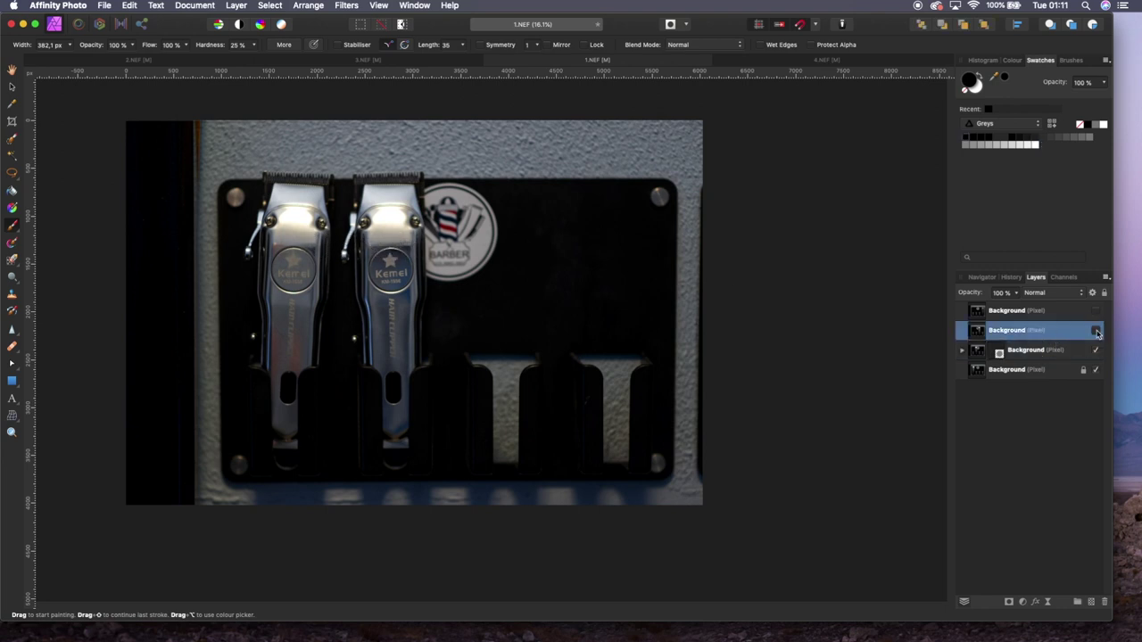
pyautogui.click(1097, 332)
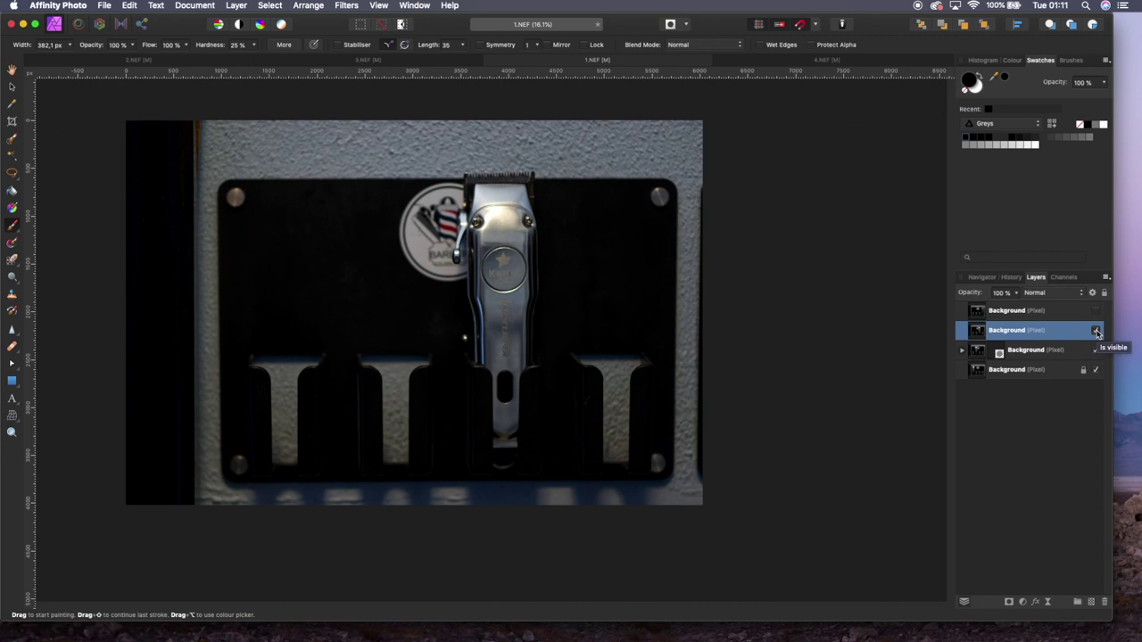
pyautogui.click(1009, 604)
pyautogui.click(993, 352)
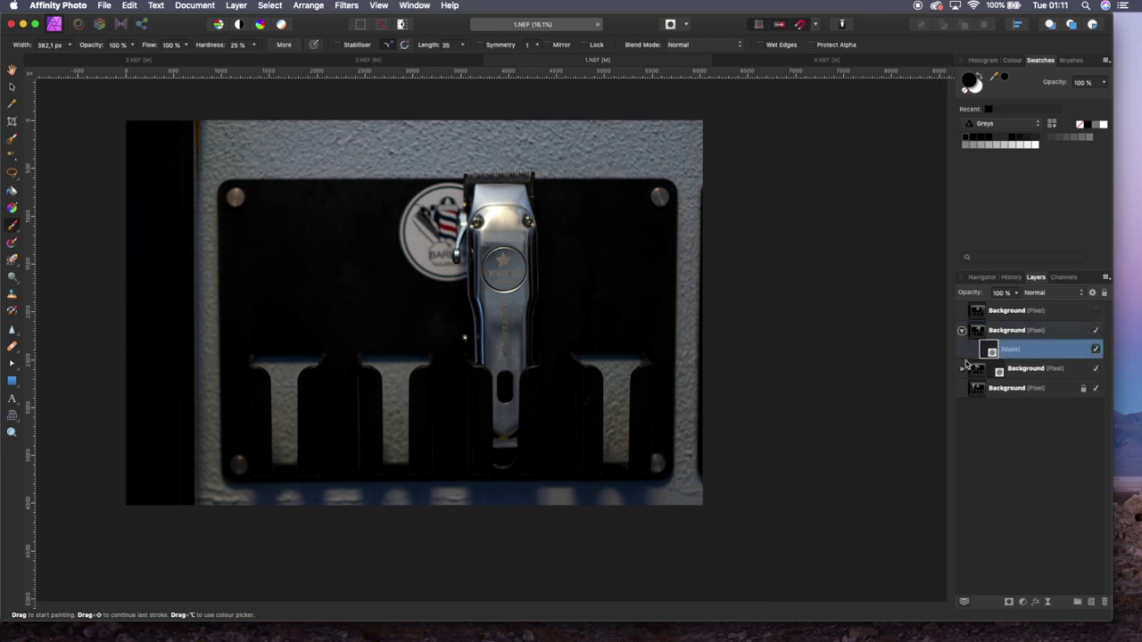
# Paint black on the 3.NEF layer's mask over the third clipper and invert the mask to reveal only that clipper
pyautogui.moveTo(524, 192)
pyautogui.mouseDown()
pyautogui.moveTo(464, 179)
pyautogui.moveTo(480, 182)
pyautogui.moveTo(463, 253)
pyautogui.moveTo(489, 173)
pyautogui.moveTo(493, 237)
pyautogui.moveTo(499, 192)
pyautogui.moveTo(513, 248)
pyautogui.moveTo(531, 208)
pyautogui.moveTo(537, 266)
pyautogui.moveTo(516, 346)
pyautogui.moveTo(523, 426)
pyautogui.moveTo(508, 465)
pyautogui.moveTo(492, 433)
pyautogui.moveTo(510, 359)
pyautogui.moveTo(513, 430)
pyautogui.moveTo(505, 373)
pyautogui.moveTo(522, 219)
pyautogui.moveTo(505, 345)
pyautogui.moveTo(509, 249)
pyautogui.moveTo(487, 246)
pyautogui.moveTo(480, 284)
pyautogui.moveTo(481, 251)
pyautogui.moveTo(479, 370)
pyautogui.moveTo(473, 361)
pyautogui.moveTo(485, 349)
pyautogui.moveTo(488, 390)
pyautogui.moveTo(473, 253)
pyautogui.mouseUp()
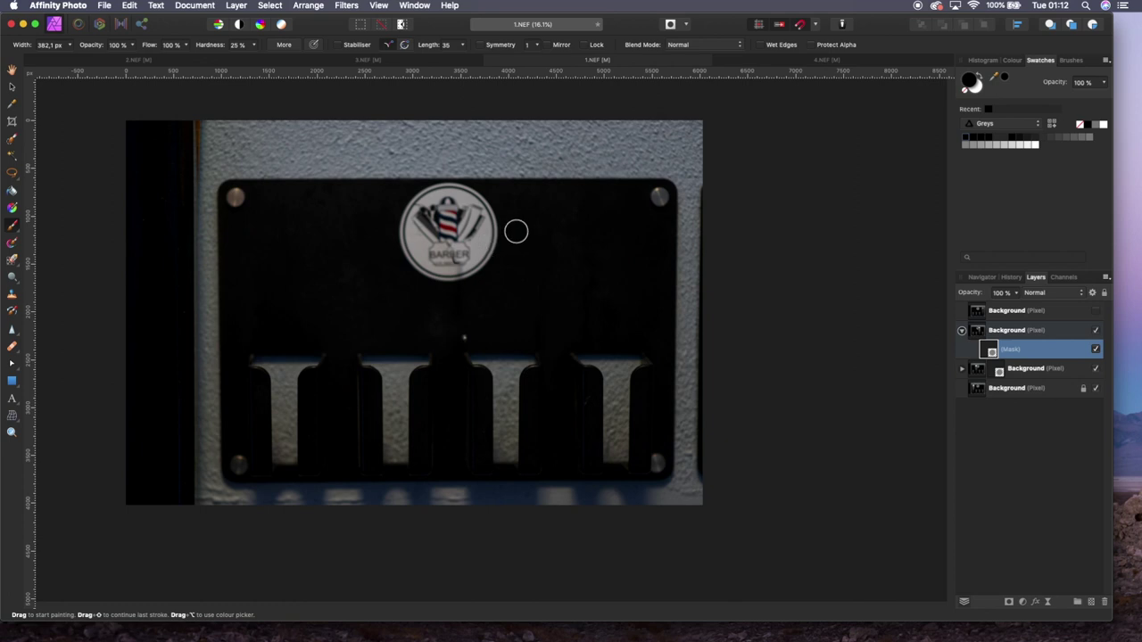
pyautogui.moveTo(474, 364); pyautogui.dragTo(471, 334)
pyautogui.click(237, 6)
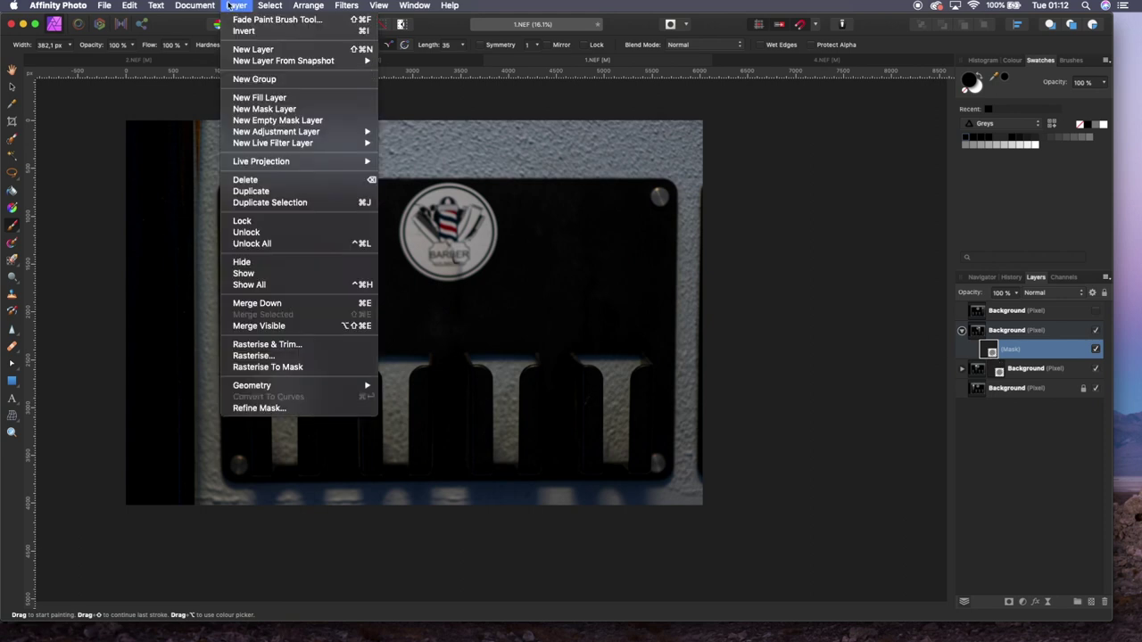
pyautogui.click(264, 36)
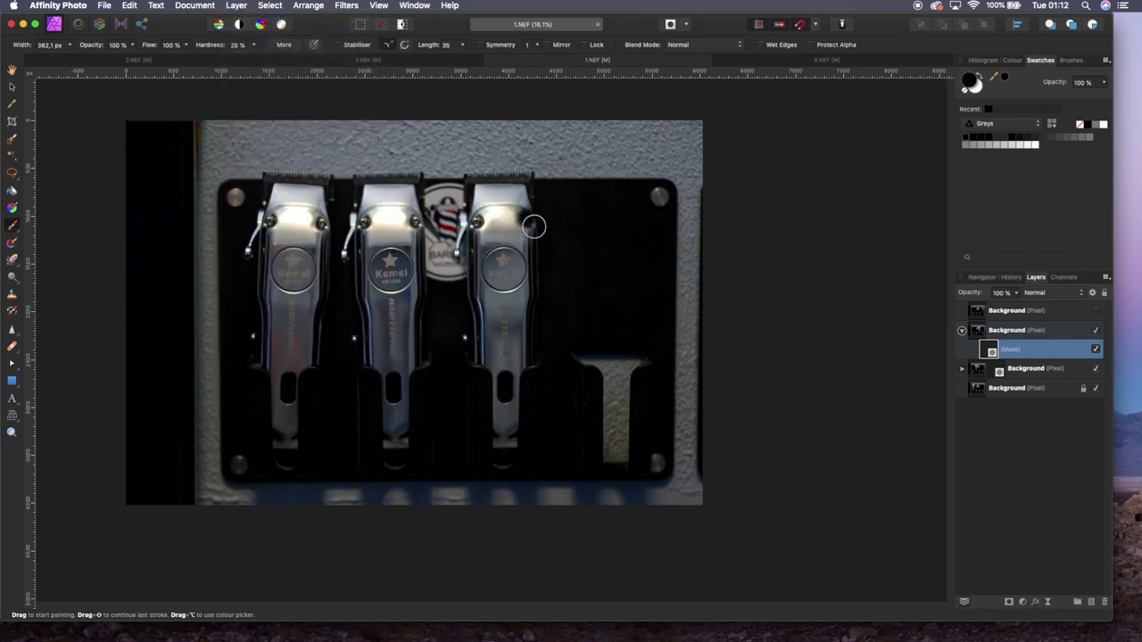
# Show the 4.NEF photo layer, add a mask to it and select the mask for editing
pyautogui.click(1005, 312)
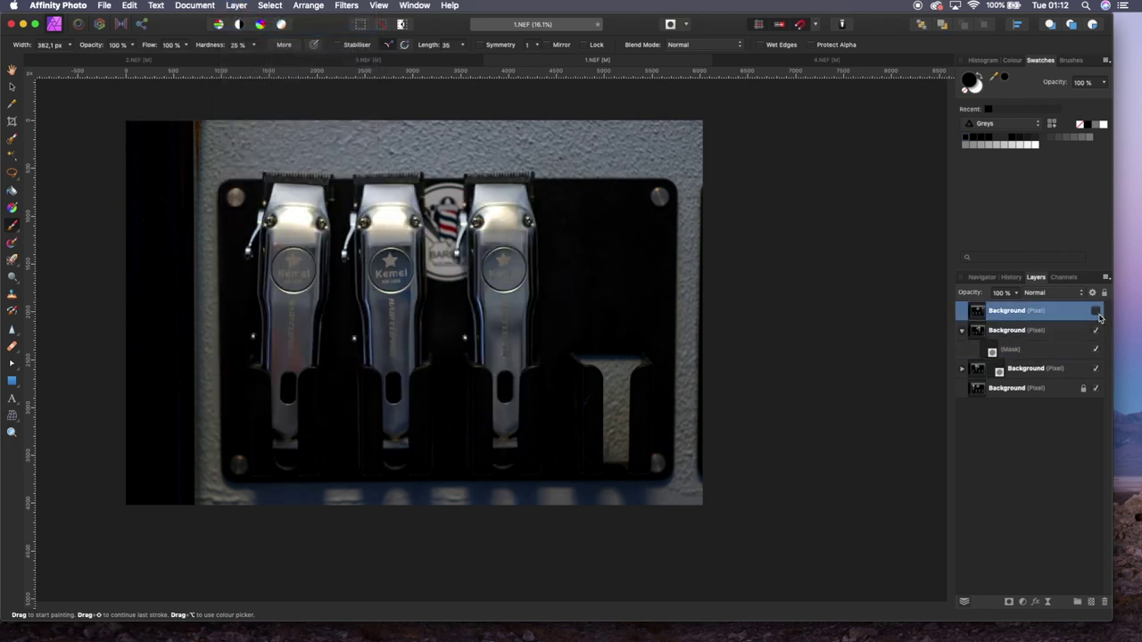
pyautogui.click(1096, 310)
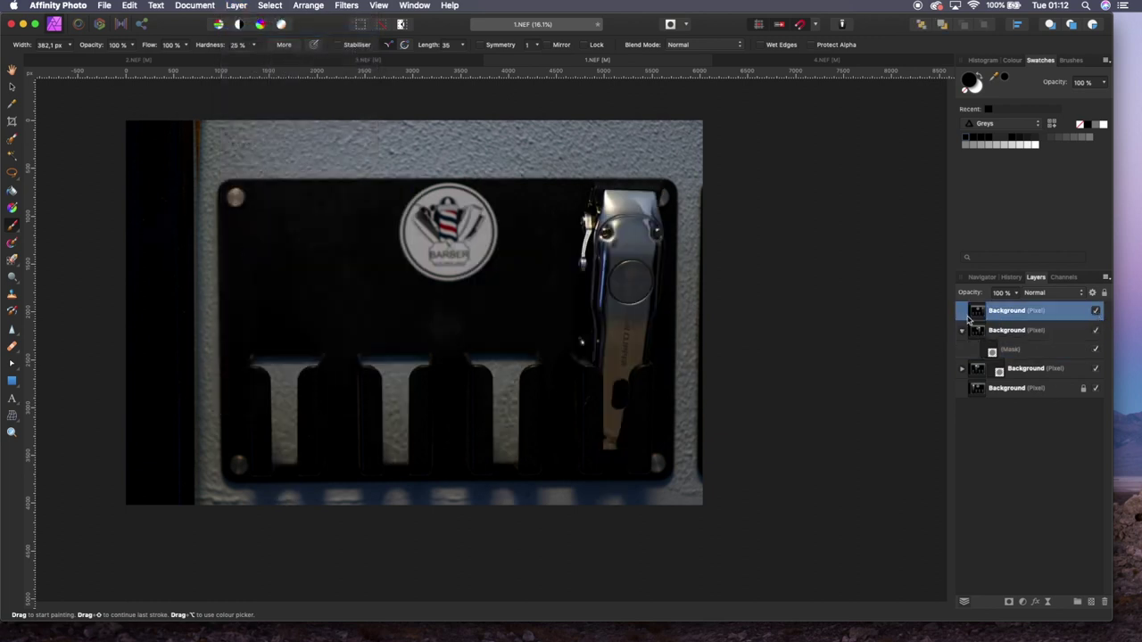
pyautogui.click(1008, 604)
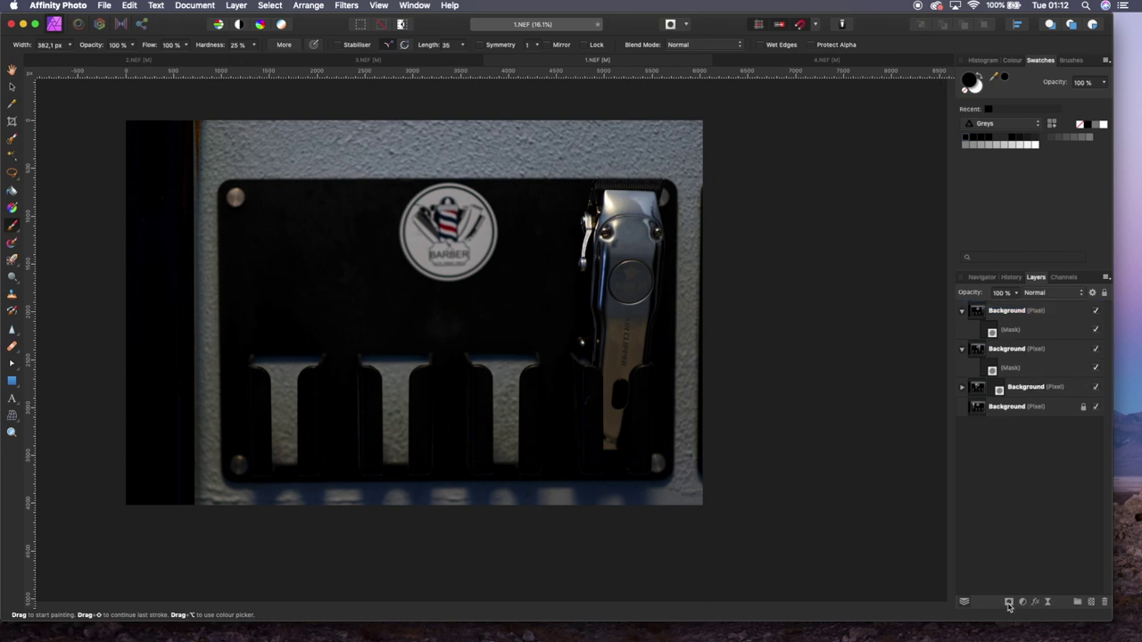
pyautogui.click(991, 332)
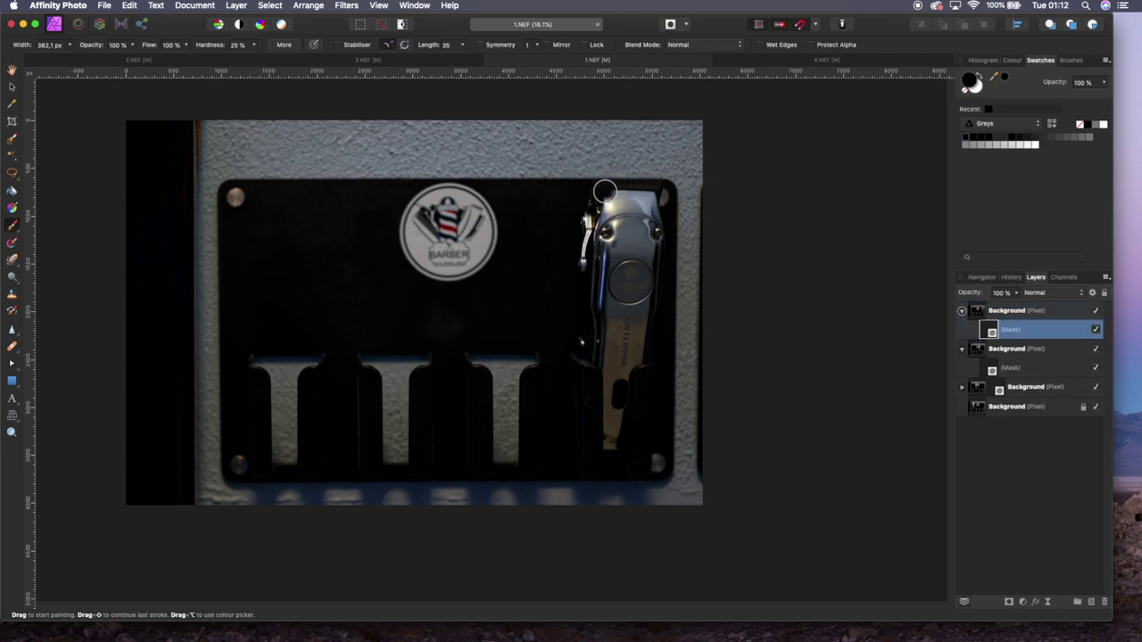
# Paint black on the 4.NEF layer's mask over the fourth clipper and invert the mask to reveal only that clipper
pyautogui.moveTo(660, 185)
pyautogui.mouseDown()
pyautogui.moveTo(629, 214)
pyautogui.moveTo(591, 205)
pyautogui.moveTo(617, 205)
pyautogui.moveTo(593, 260)
pyautogui.moveTo(586, 339)
pyautogui.moveTo(598, 352)
pyautogui.moveTo(587, 256)
pyautogui.moveTo(648, 224)
pyautogui.moveTo(653, 269)
pyautogui.moveTo(615, 311)
pyautogui.moveTo(632, 342)
pyautogui.moveTo(647, 263)
pyautogui.moveTo(632, 384)
pyautogui.moveTo(619, 324)
pyautogui.moveTo(598, 358)
pyautogui.moveTo(607, 443)
pyautogui.moveTo(625, 453)
pyautogui.moveTo(604, 461)
pyautogui.moveTo(632, 413)
pyautogui.moveTo(627, 350)
pyautogui.mouseUp()
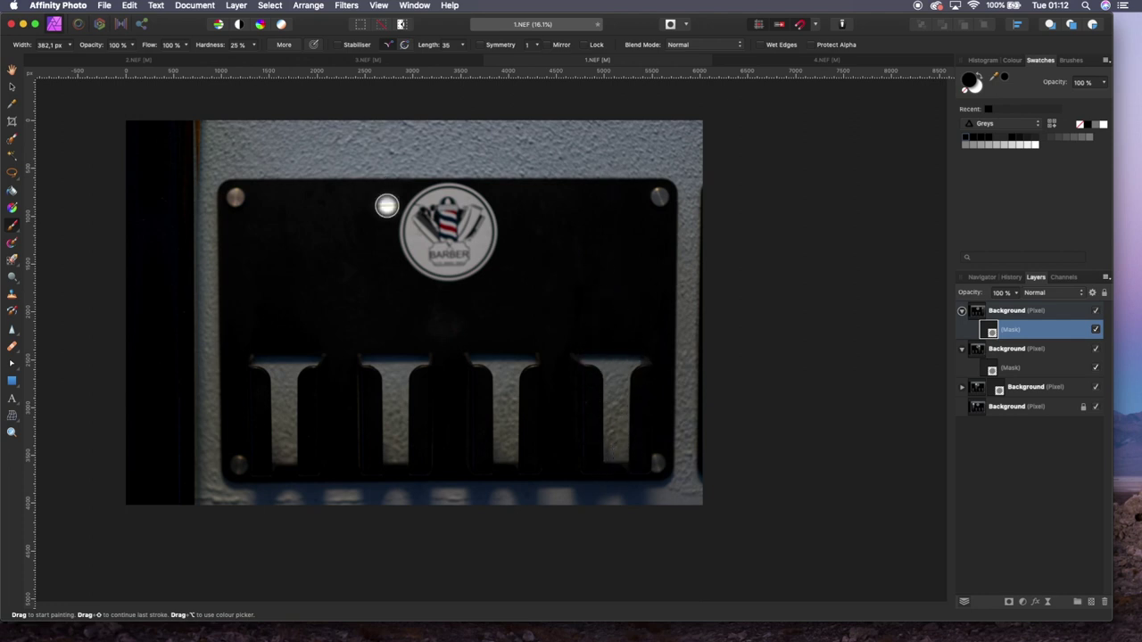
pyautogui.click(238, 7)
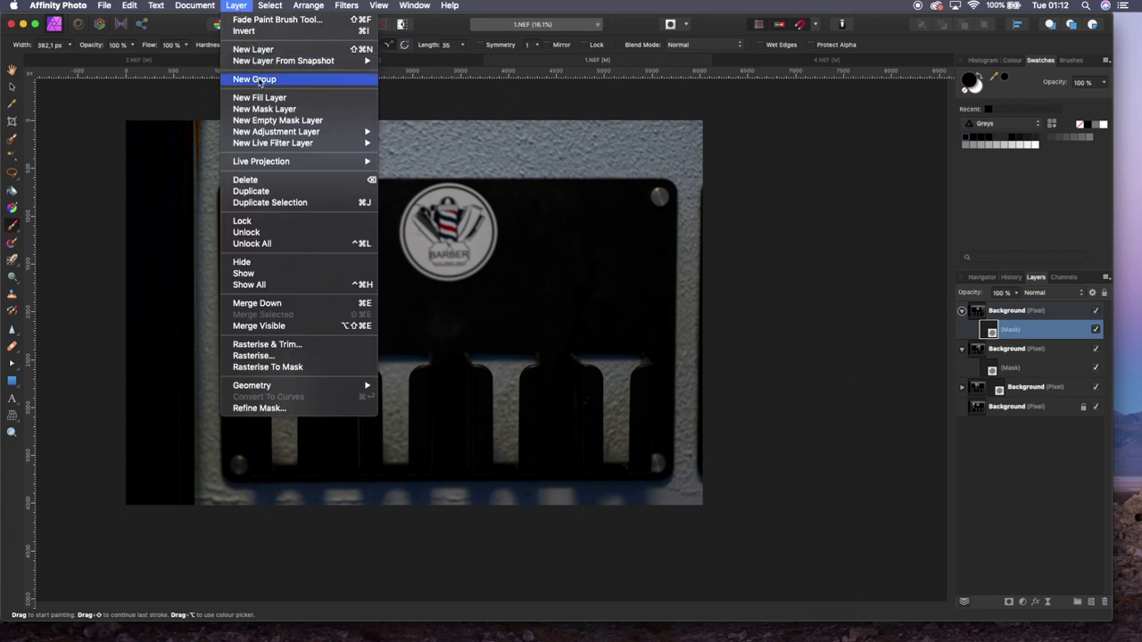
pyautogui.click(272, 33)
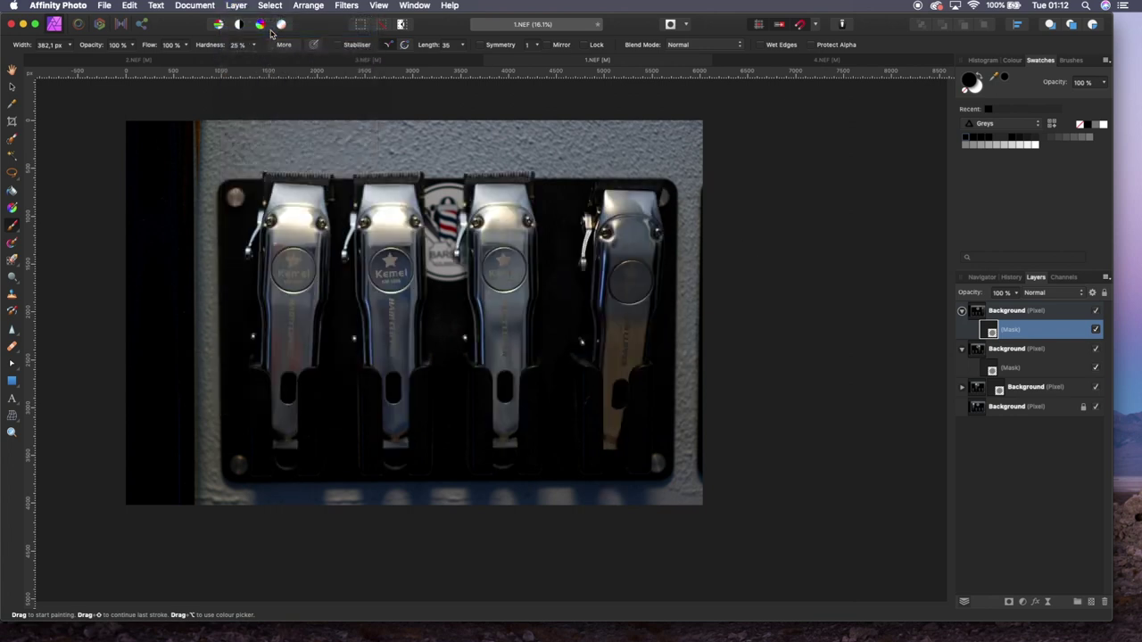
# Collapse the two uppermost masked photo layers in the layer stack
pyautogui.click(960, 314)
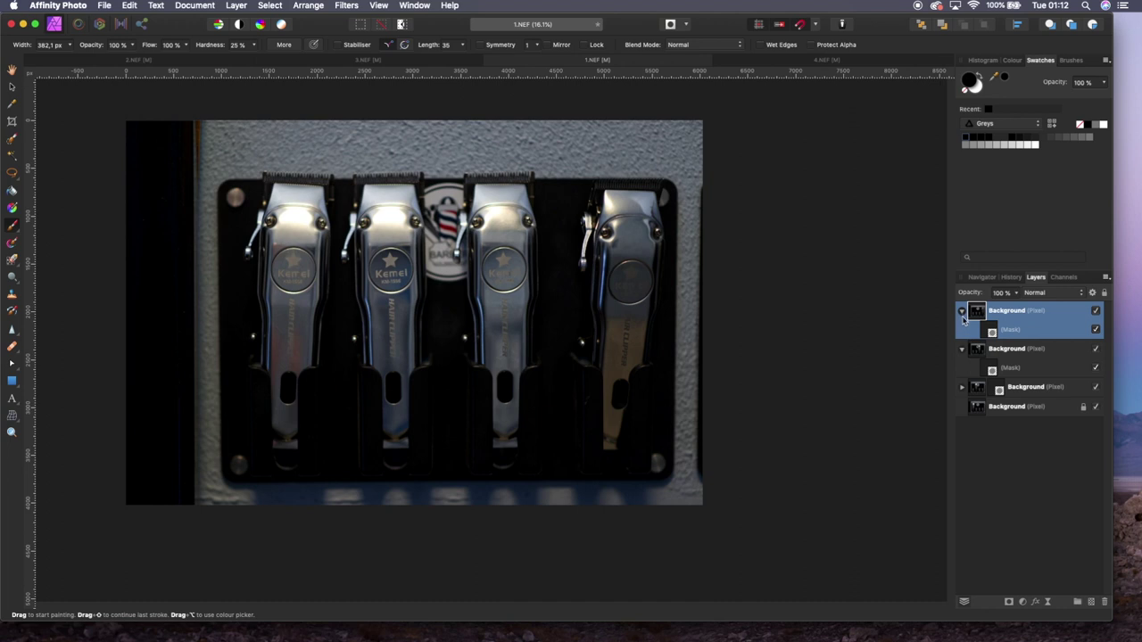
pyautogui.click(962, 312)
pyautogui.click(963, 331)
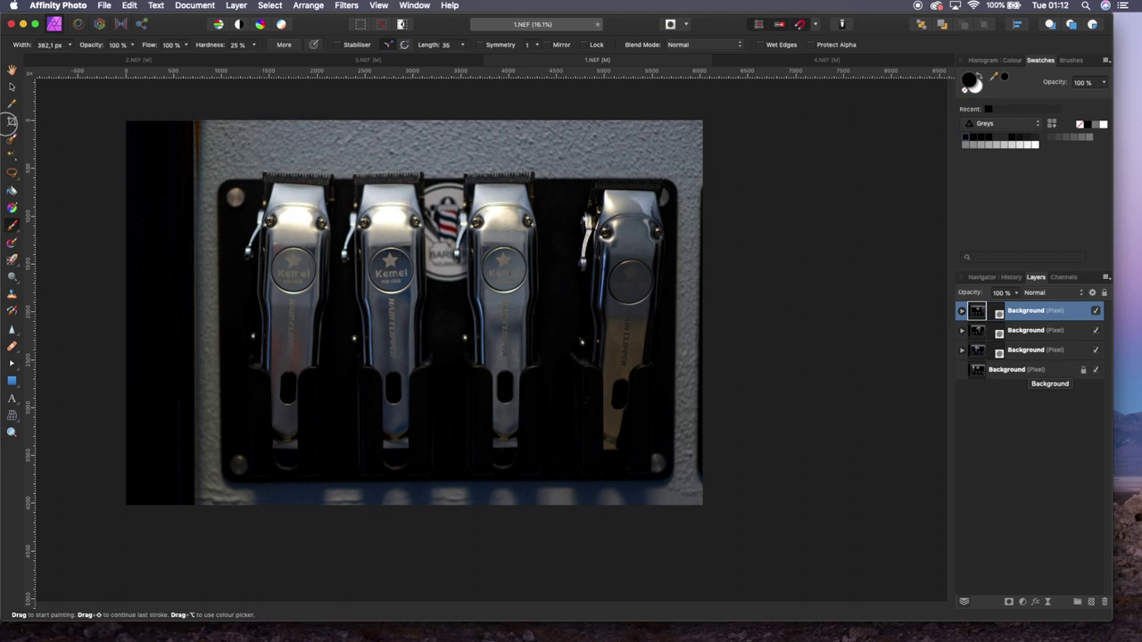
# Crop the image to 5160 x 3877 px, trimming the black strip on its left side and slivers off its top and right edges
pyautogui.click(13, 123)
pyautogui.moveTo(126, 121); pyautogui.dragTo(199, 128)
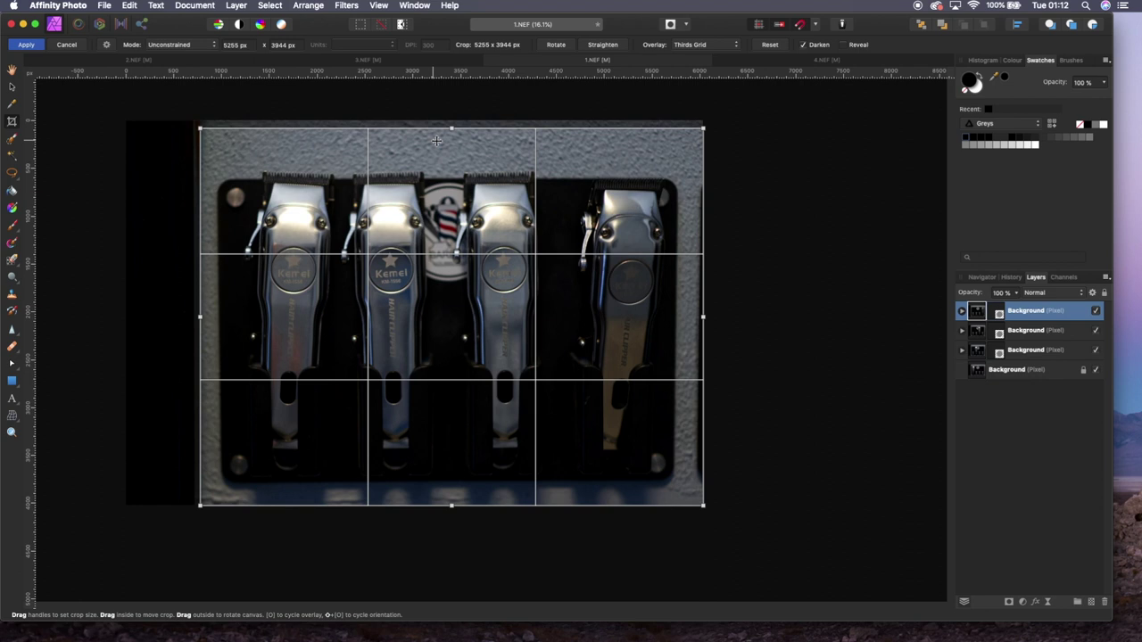
pyautogui.moveTo(452, 129); pyautogui.dragTo(452, 136)
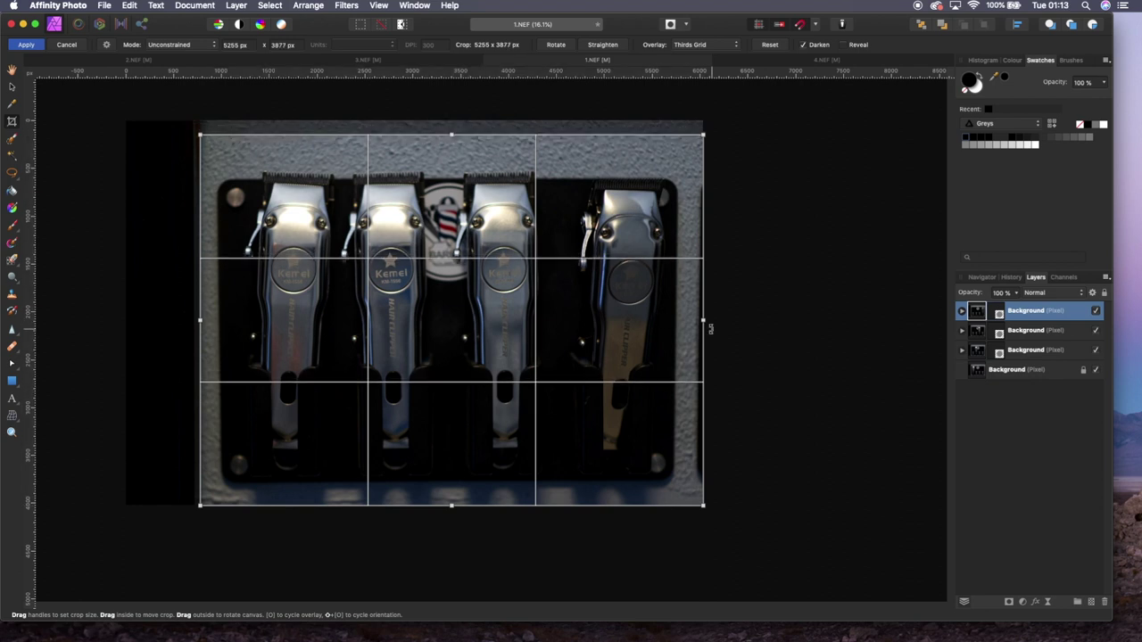
pyautogui.moveTo(705, 322); pyautogui.dragTo(695, 321)
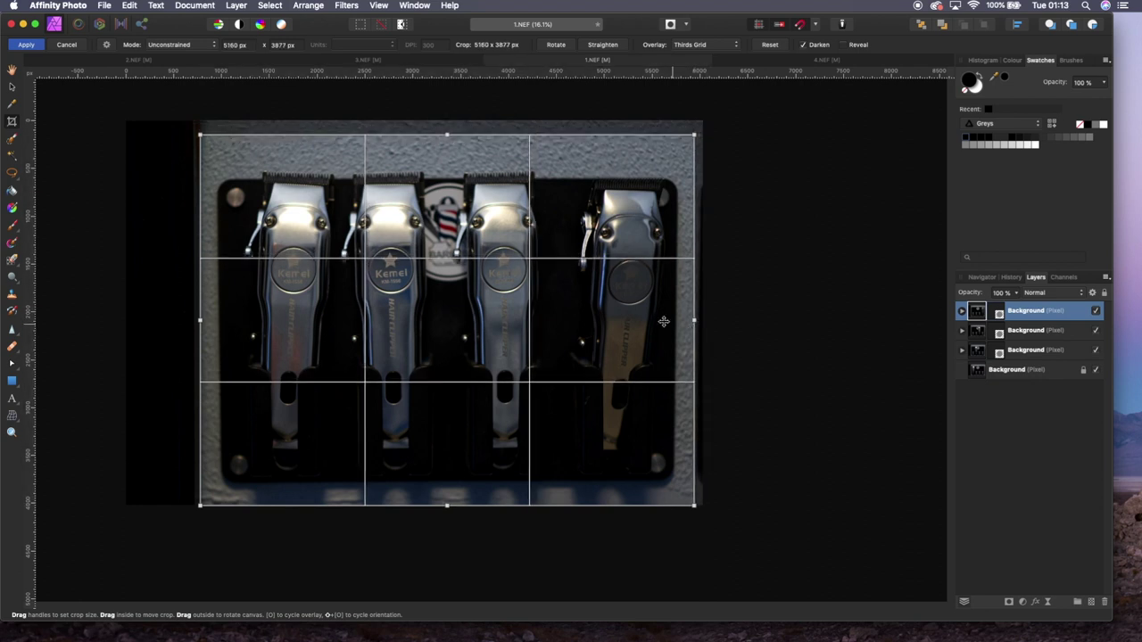
pyautogui.press('Return')
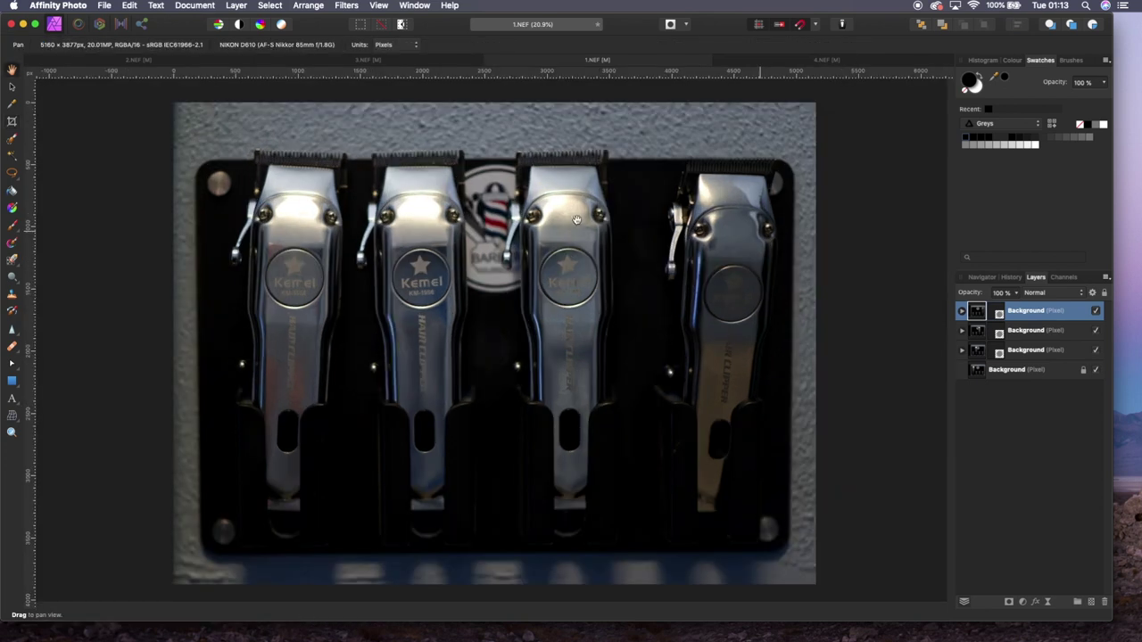